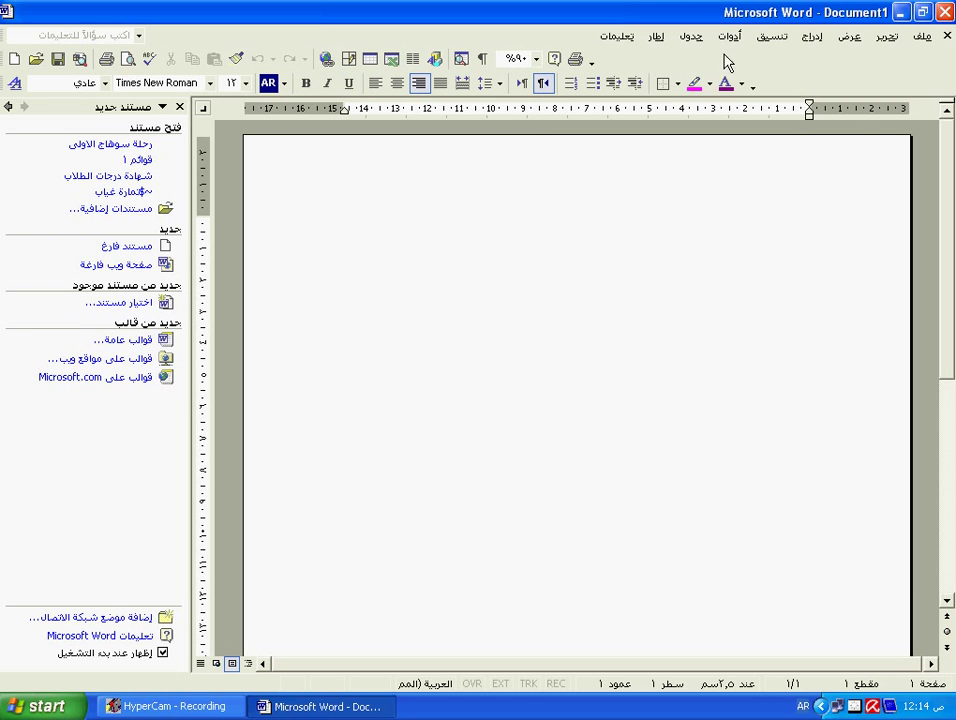
# Step: Open the toolbar customization dialog (تخصيص)
pyautogui.click(848, 40)
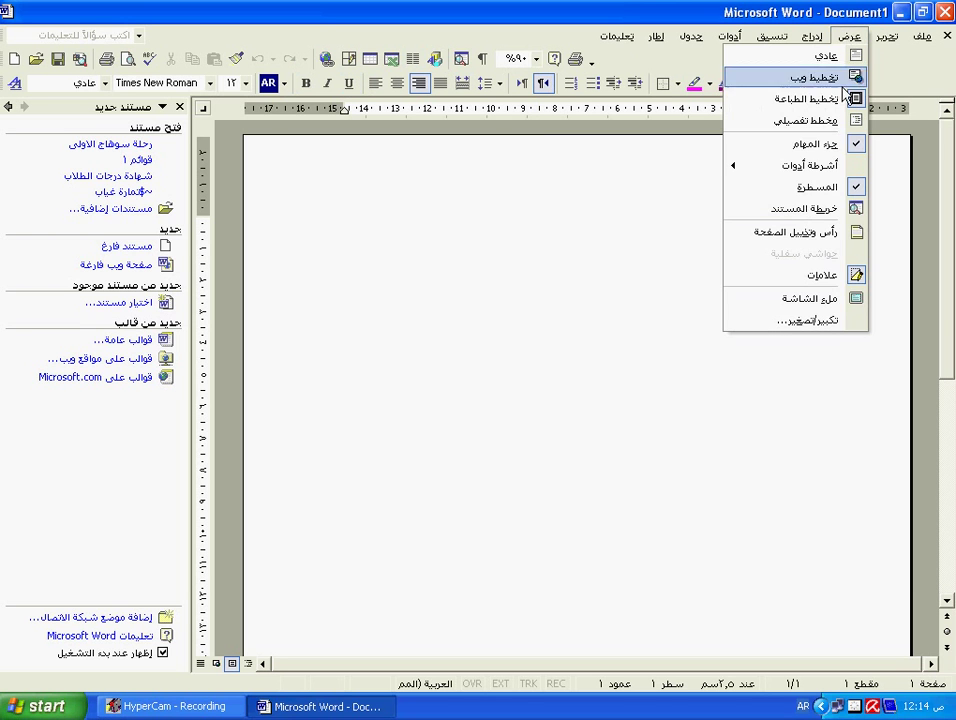
pyautogui.moveTo(785, 165)
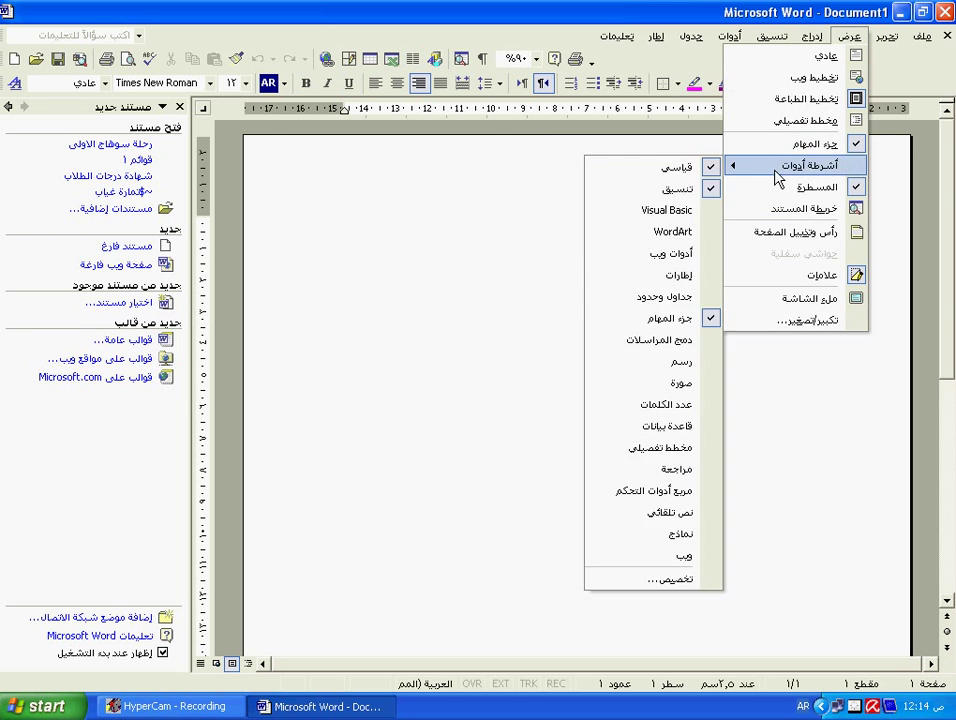
pyautogui.click(683, 582)
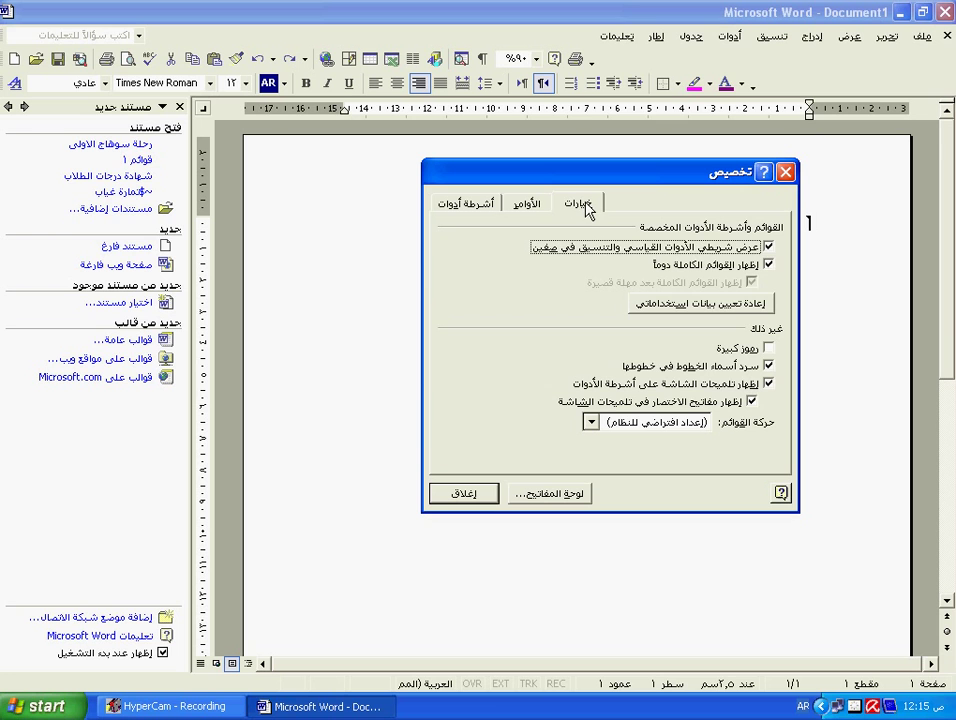
# Step: Examine the commands offered in the categories ملف, تحرير, عرض, إدراج, تنسيق and أدوات
pyautogui.click(527, 205)
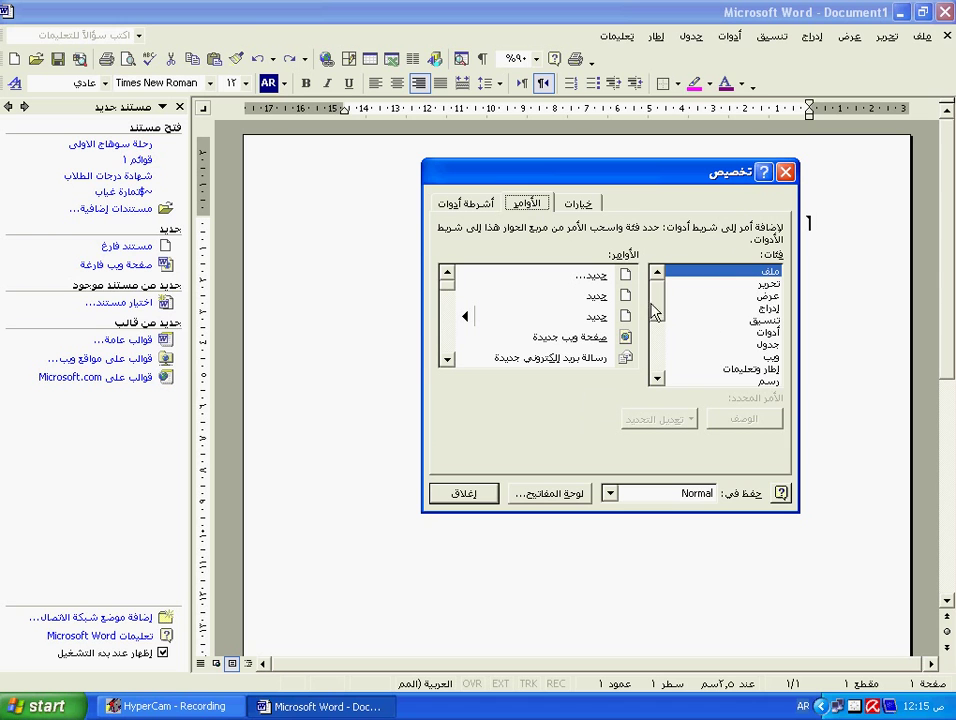
pyautogui.moveTo(656, 299)
pyautogui.mouseDown()
pyautogui.moveTo(657, 346)
pyautogui.moveTo(660, 295)
pyautogui.mouseUp()
pyautogui.moveTo(446, 289)
pyautogui.mouseDown()
pyautogui.moveTo(447, 352)
pyautogui.moveTo(442, 282)
pyautogui.mouseUp()
pyautogui.click(760, 285)
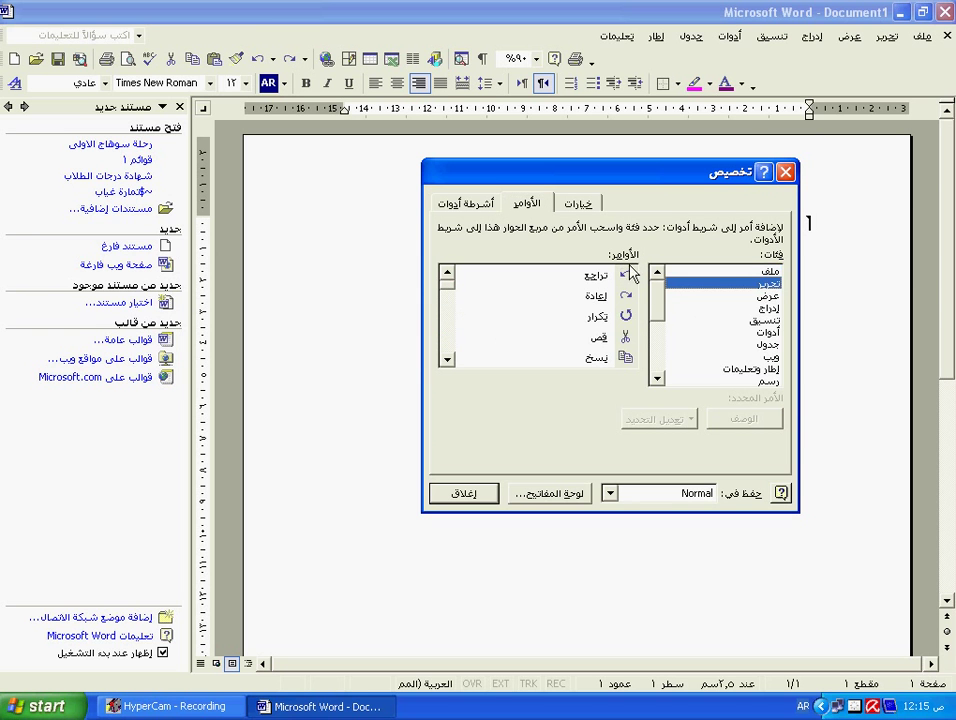
pyautogui.moveTo(446, 289)
pyautogui.mouseDown()
pyautogui.moveTo(446, 355)
pyautogui.moveTo(442, 275)
pyautogui.mouseUp()
pyautogui.click(765, 297)
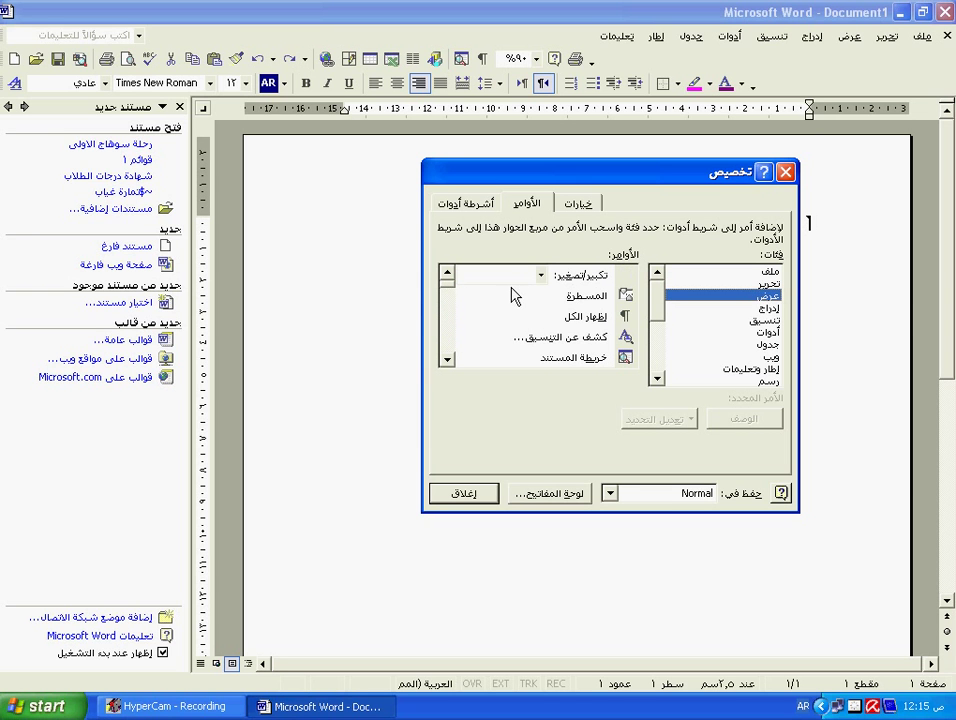
pyautogui.moveTo(449, 287)
pyautogui.mouseDown()
pyautogui.moveTo(447, 355)
pyautogui.moveTo(451, 286)
pyautogui.mouseUp()
pyautogui.click(765, 309)
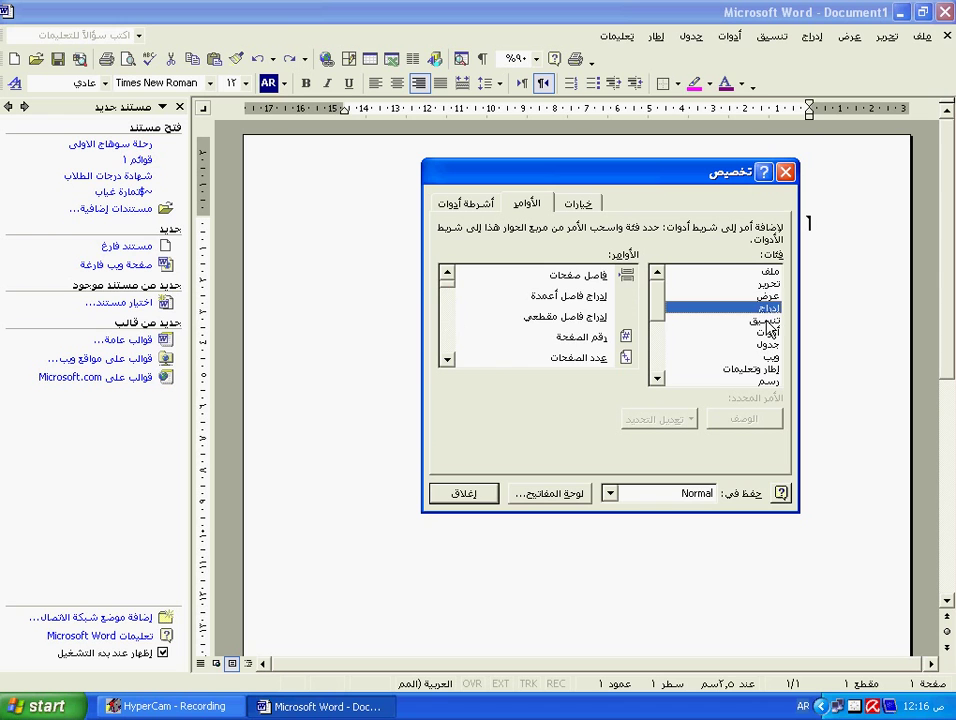
pyautogui.click(770, 320)
pyautogui.click(760, 331)
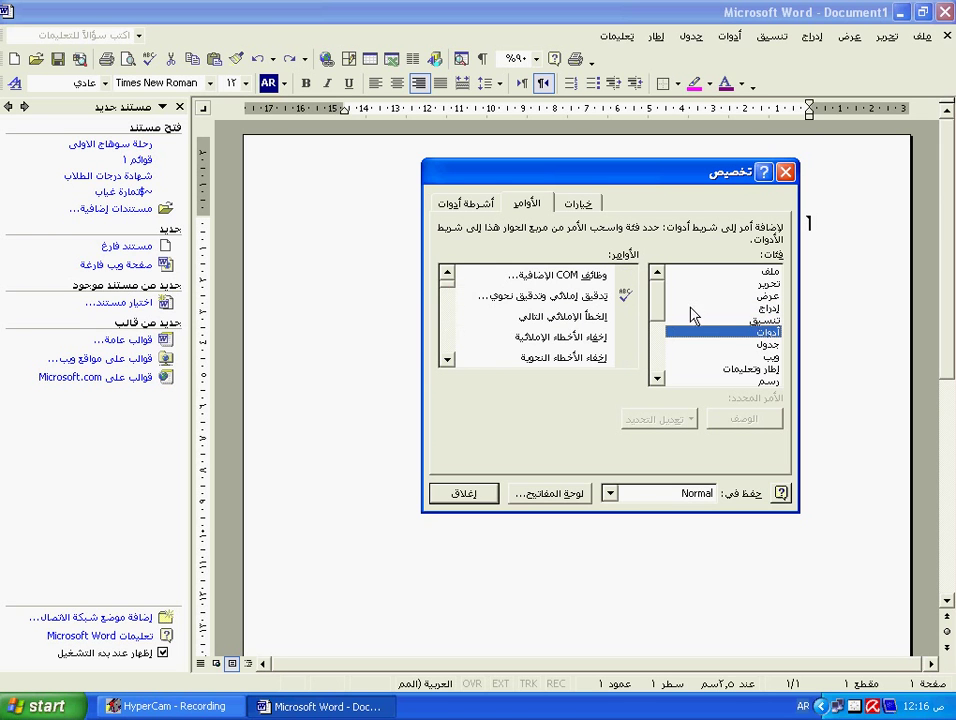
pyautogui.click(765, 271)
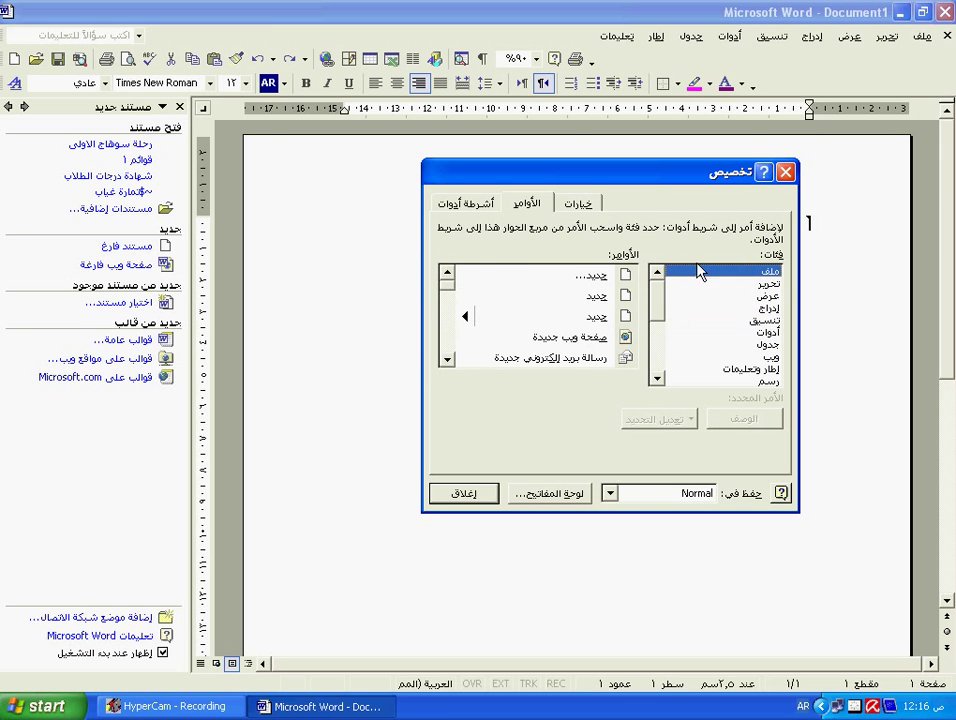
# Step: Try to hide the menu bar (شريط القوائم), and switch the تنسيق and قياسي toolbars off and back on
pyautogui.click(481, 205)
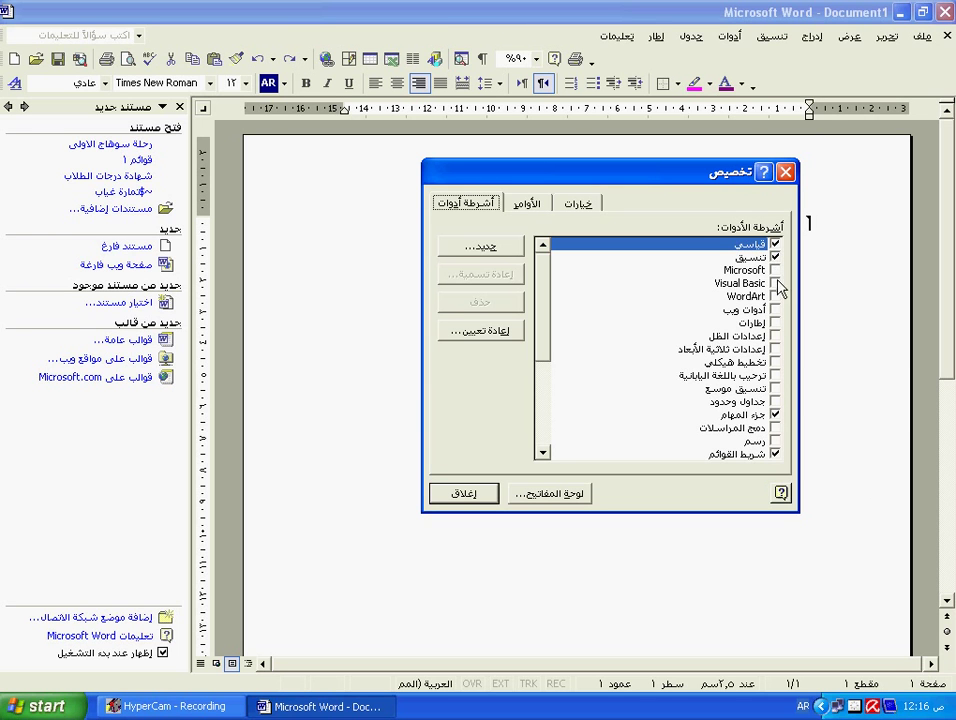
pyautogui.click(775, 453)
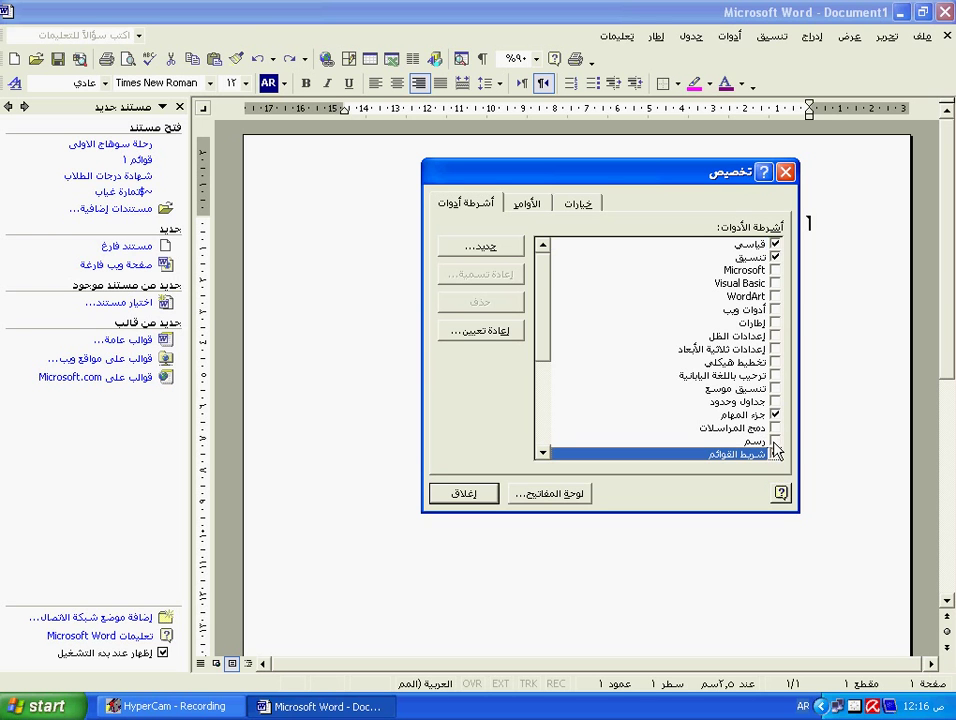
pyautogui.click(775, 257)
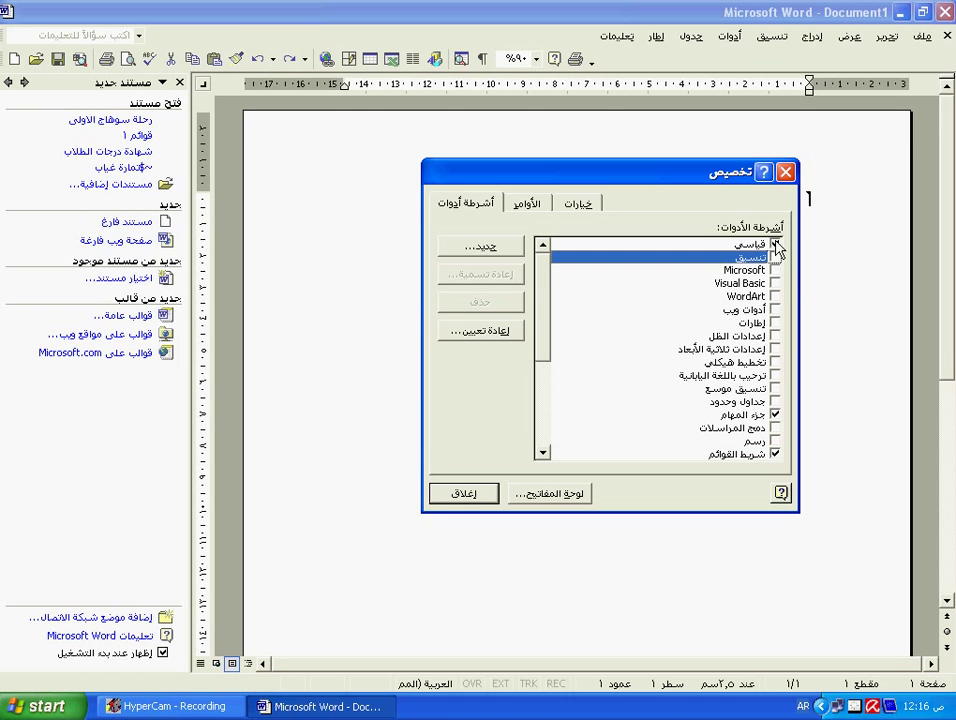
pyautogui.click(775, 244)
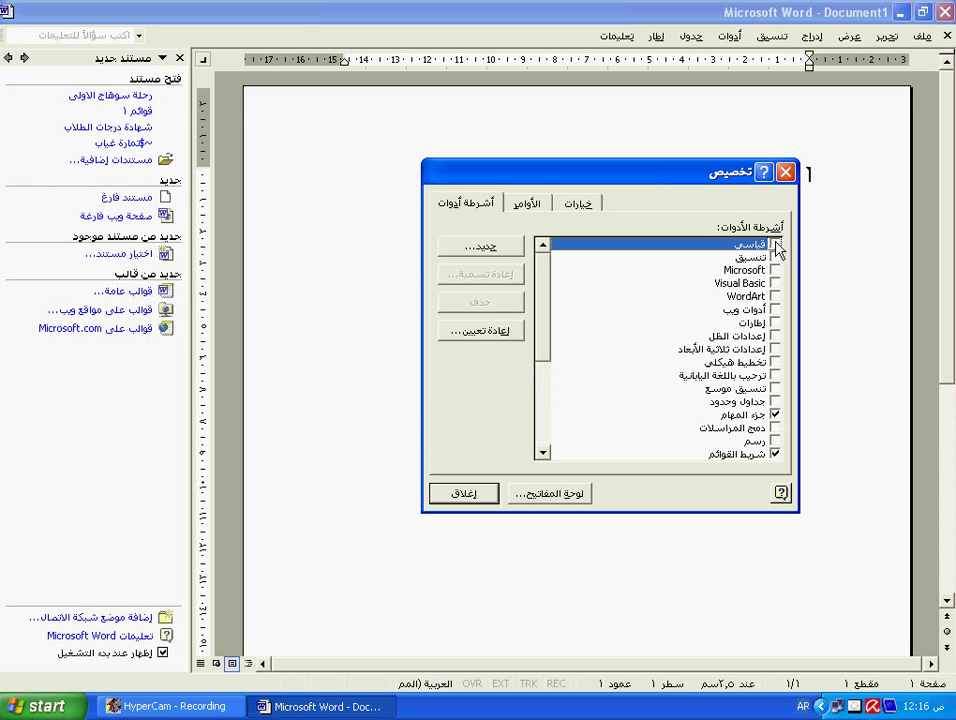
pyautogui.click(775, 244)
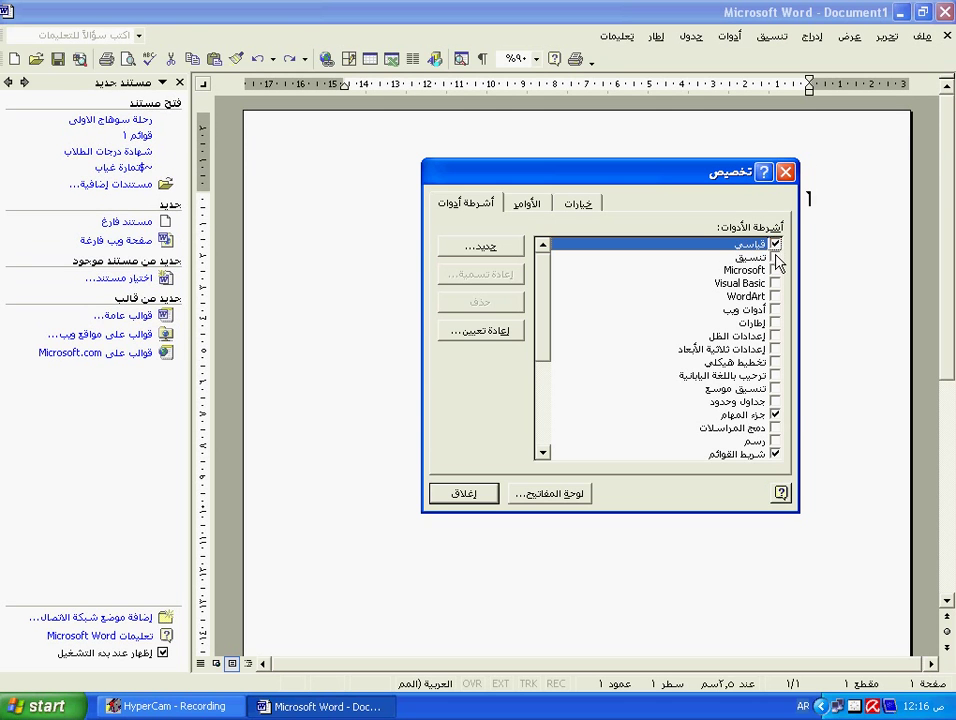
pyautogui.click(775, 257)
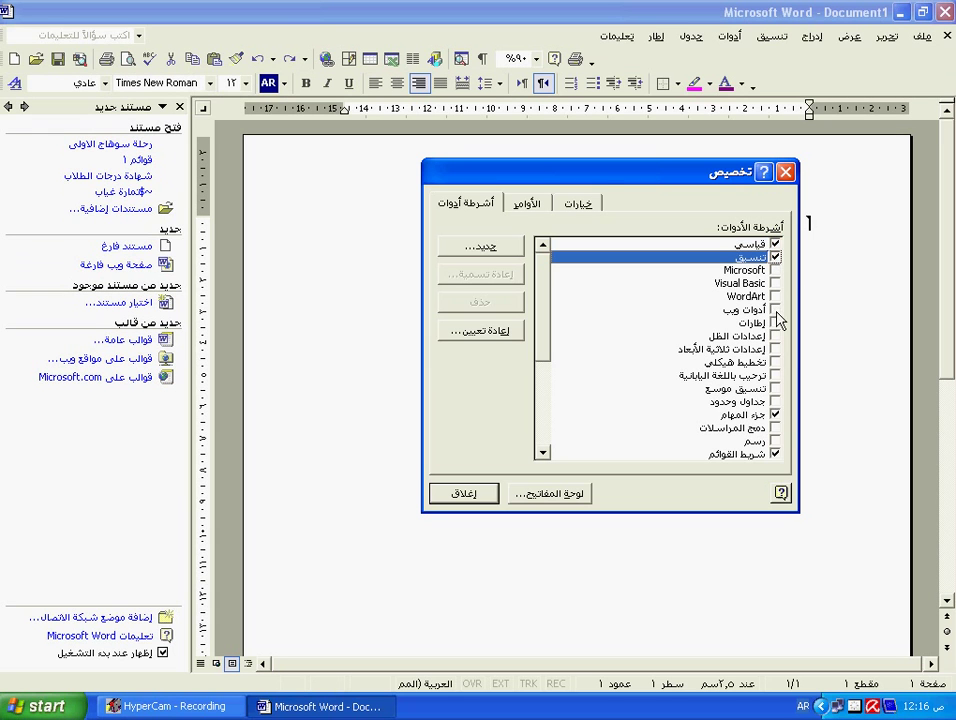
# Step: Display the drawing toolbar (رسم)
pyautogui.click(775, 441)
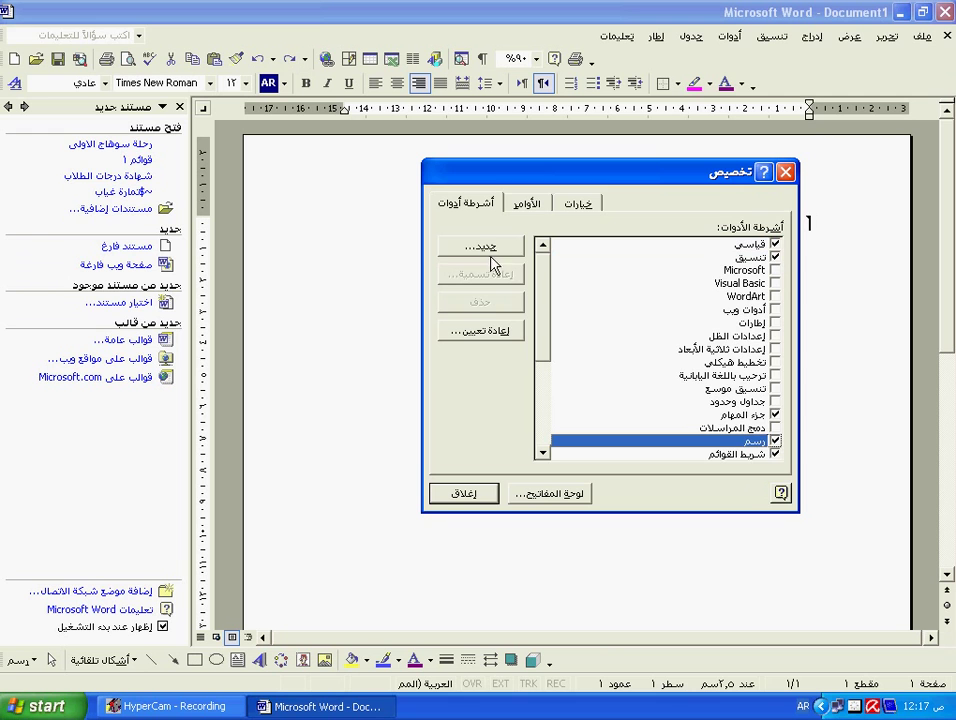
# Step: Add the إغلاق, إعداد الصفحة and إرسال للمراجعة commands from the ملف category to the formatting toolbar
pyautogui.click(528, 203)
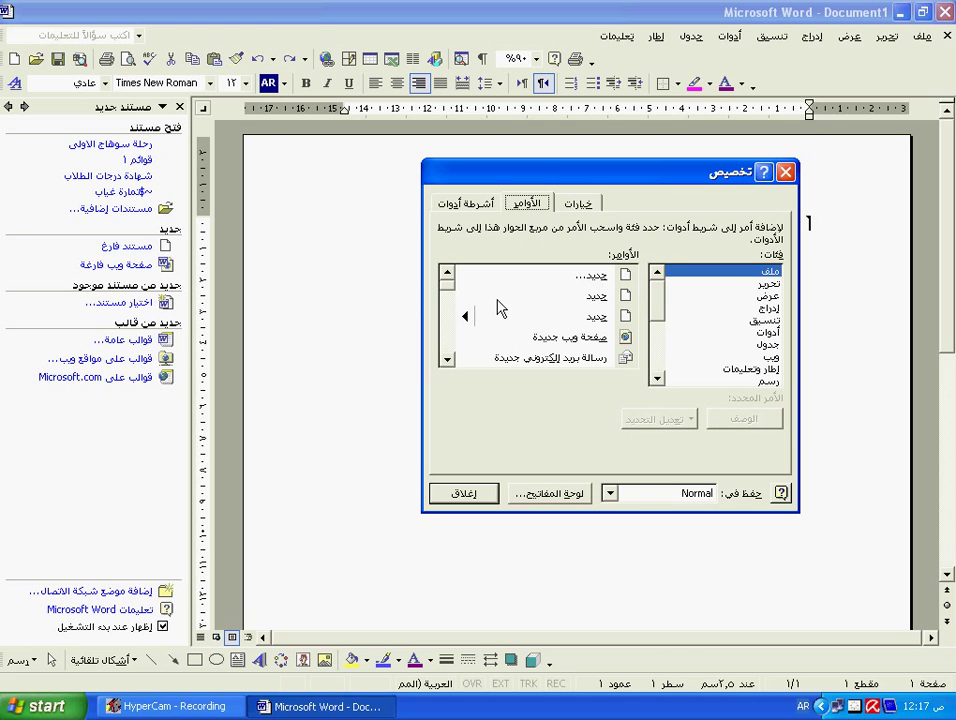
pyautogui.click(445, 293)
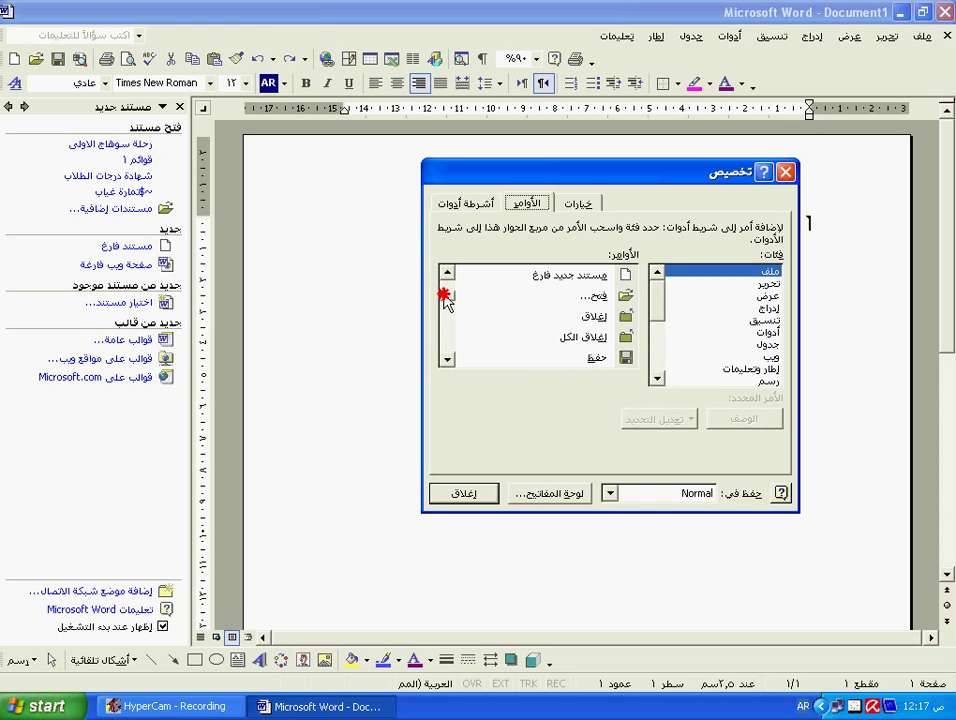
pyautogui.moveTo(578, 316); pyautogui.dragTo(760, 95)
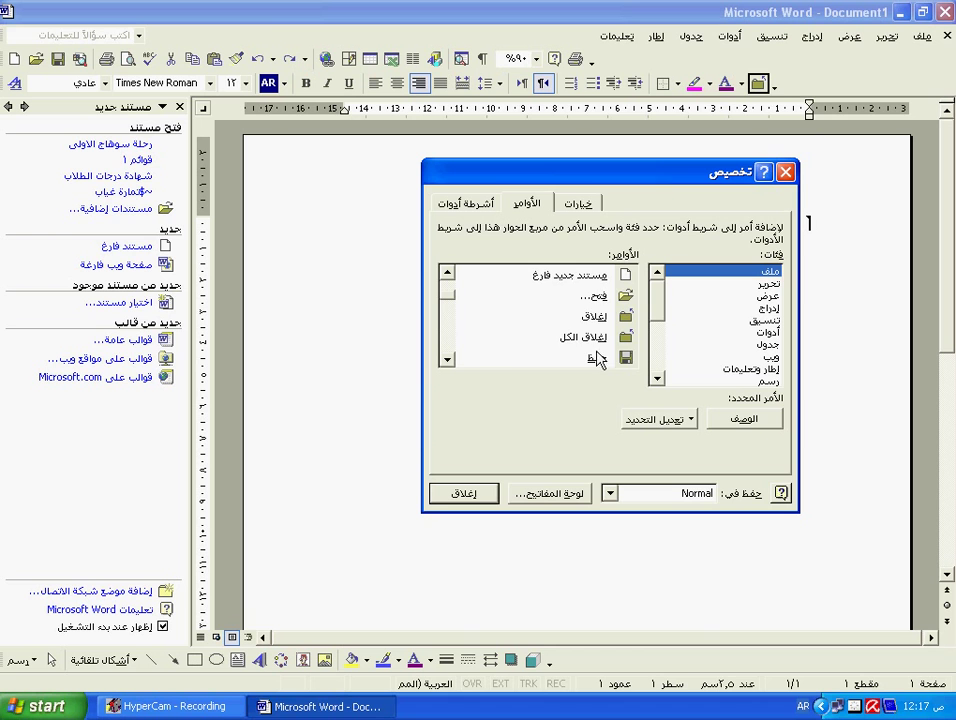
pyautogui.moveTo(443, 313); pyautogui.dragTo(444, 318)
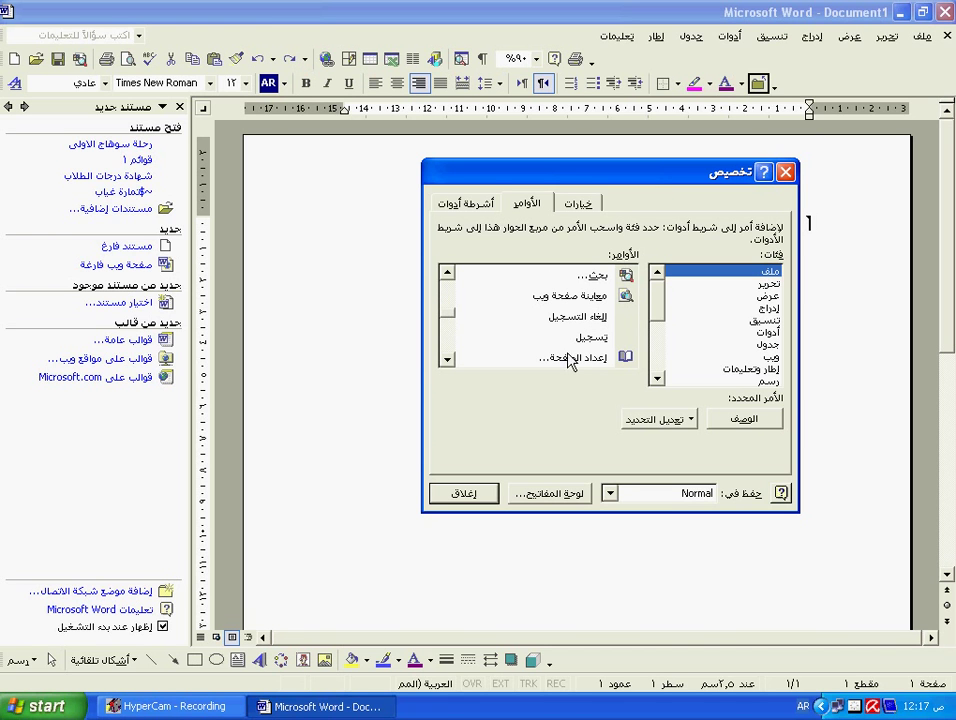
pyautogui.moveTo(575, 366)
pyautogui.mouseDown()
pyautogui.moveTo(440, 356)
pyautogui.moveTo(383, 232)
pyautogui.moveTo(475, 171)
pyautogui.moveTo(727, 85)
pyautogui.moveTo(748, 90)
pyautogui.mouseUp()
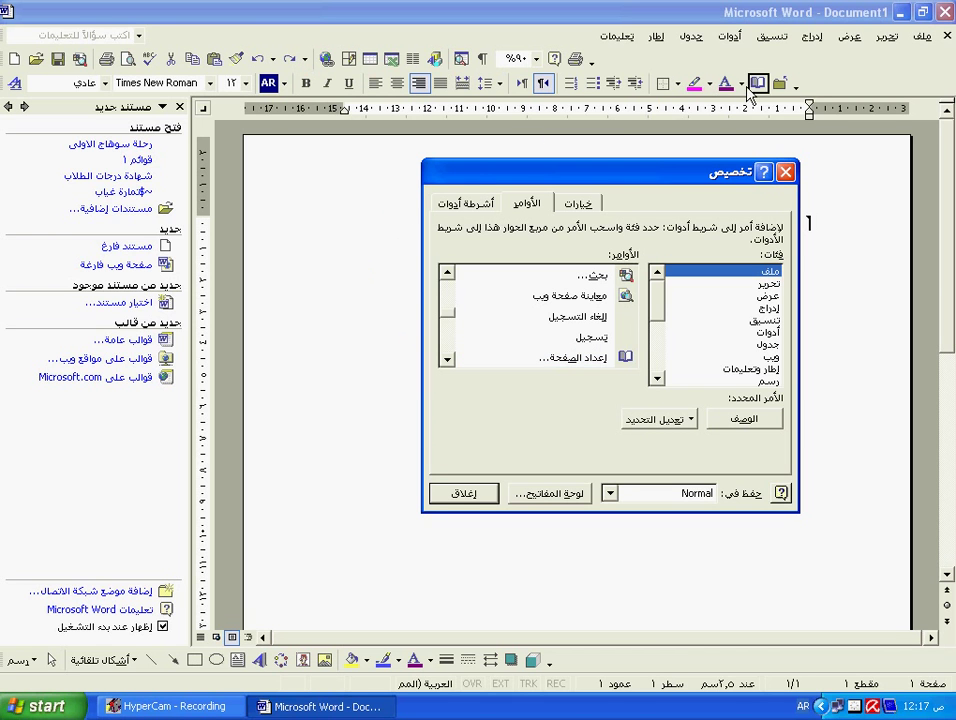
pyautogui.moveTo(452, 314); pyautogui.dragTo(766, 90)
pyautogui.click(576, 345)
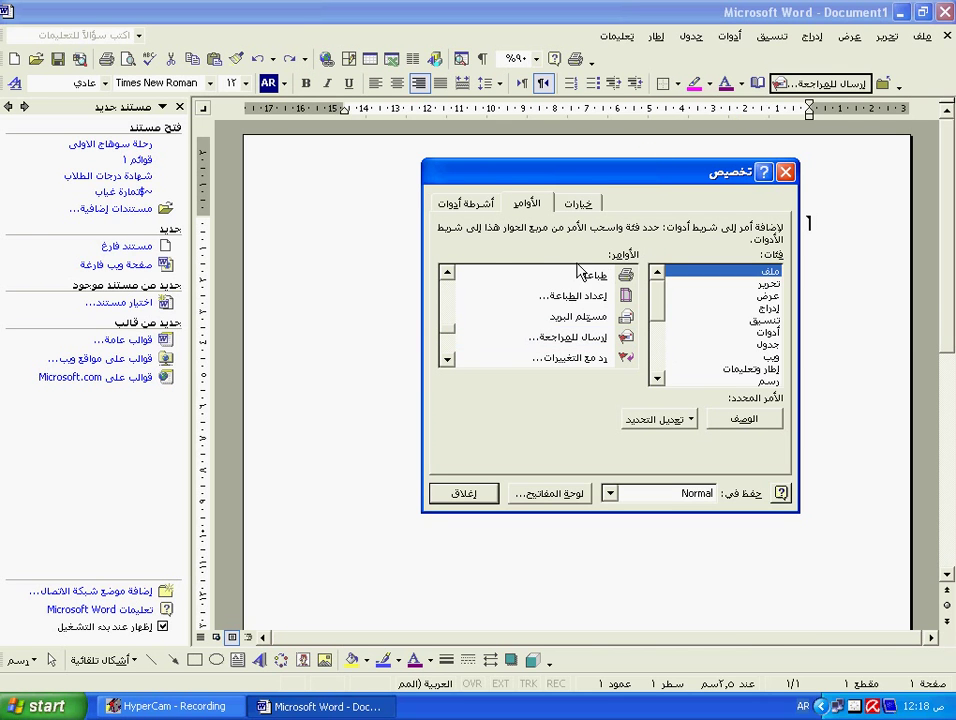
# Step: Create a custom toolbar named شريط ادوات plus the person's first name, made available in Normal
pyautogui.click(467, 203)
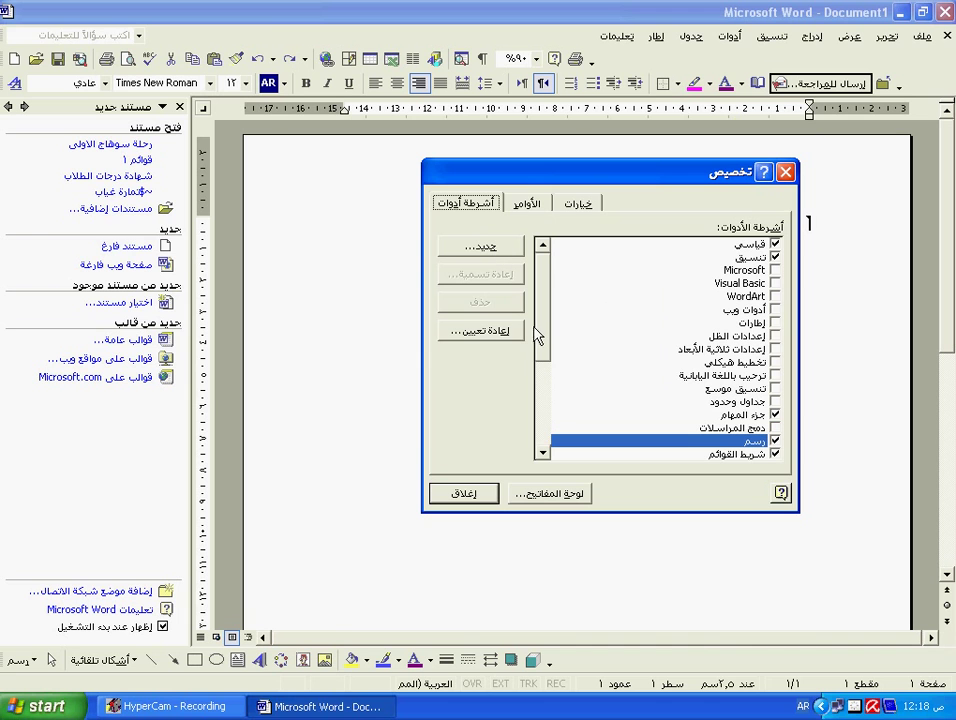
pyautogui.click(490, 250)
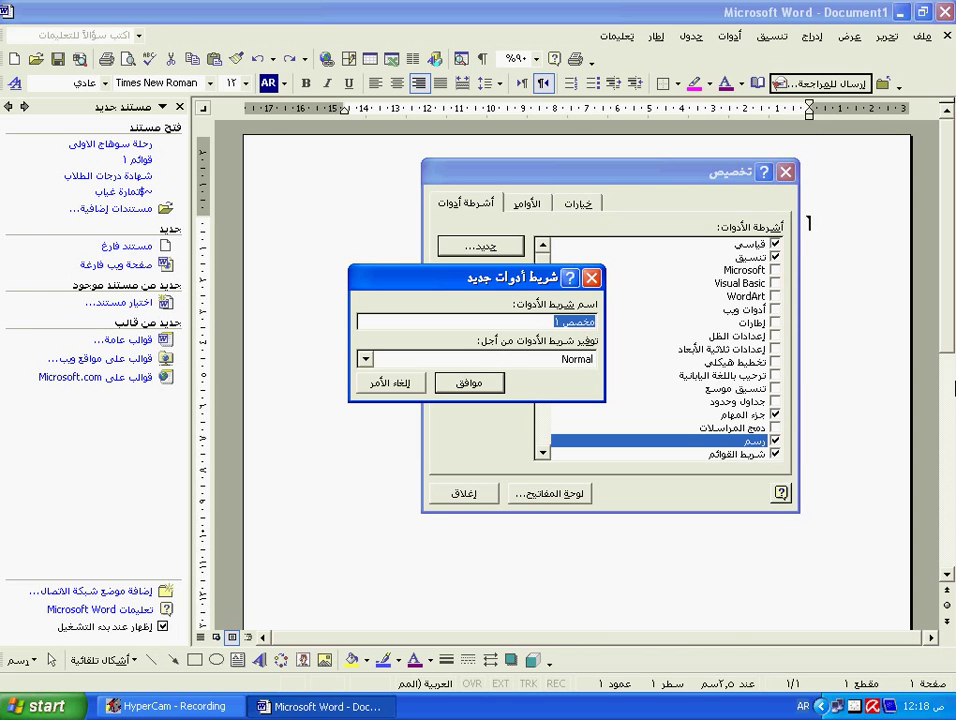
pyautogui.write('شريط ادوات حسن')
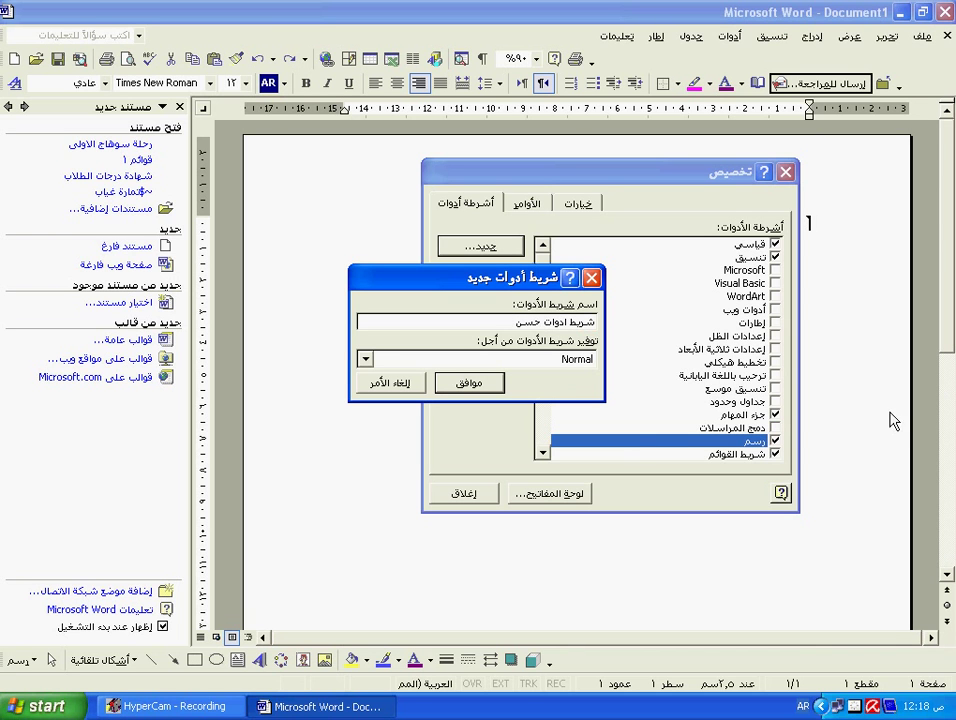
pyautogui.click(366, 359)
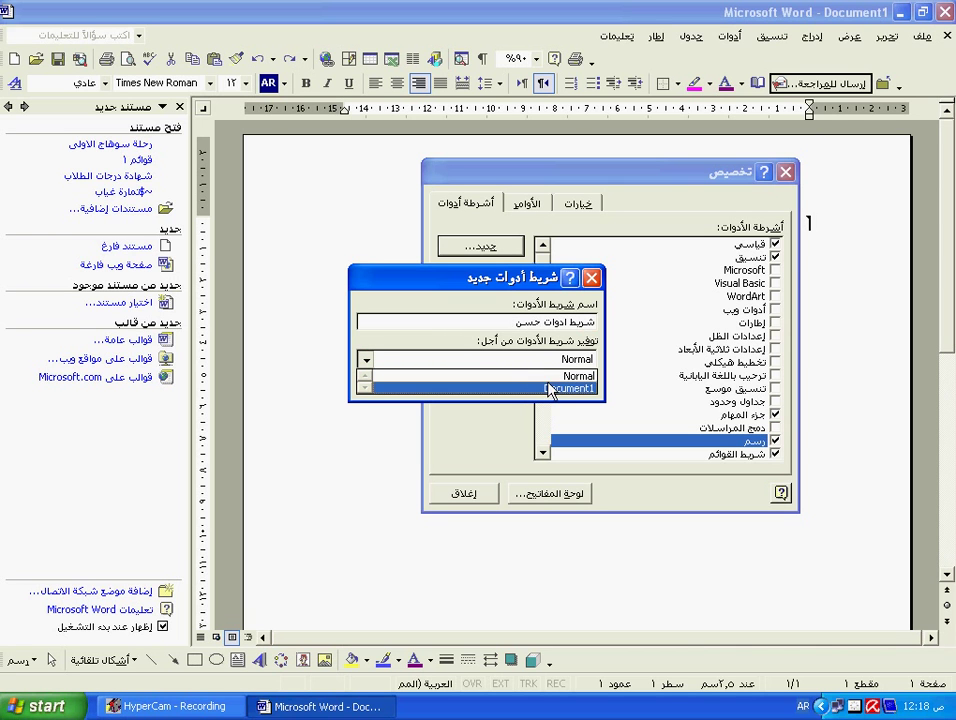
pyautogui.click(567, 362)
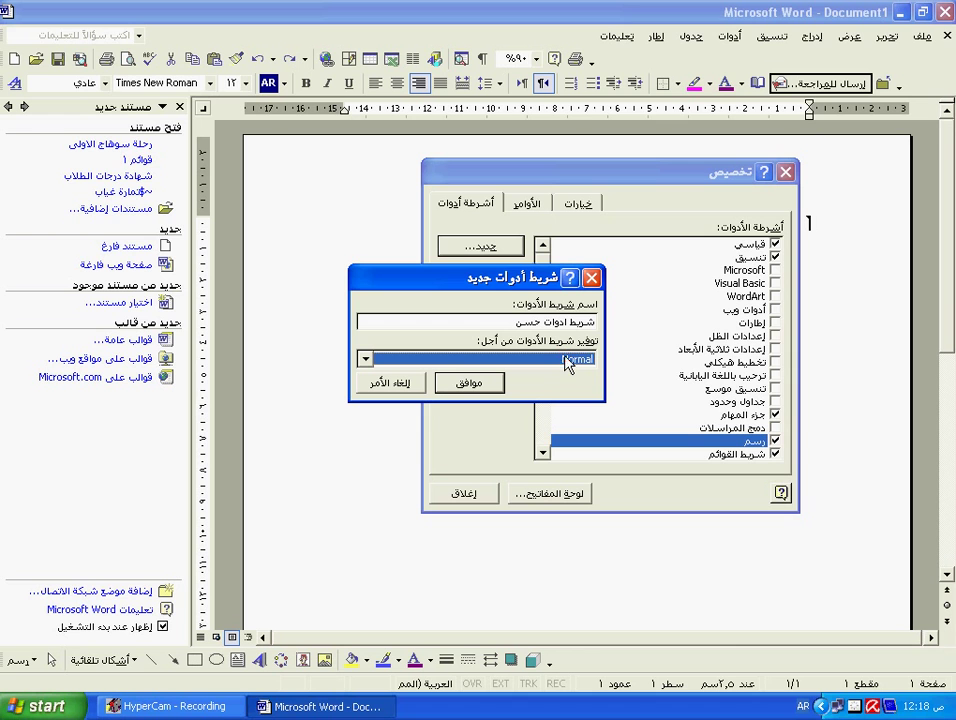
pyautogui.click(472, 385)
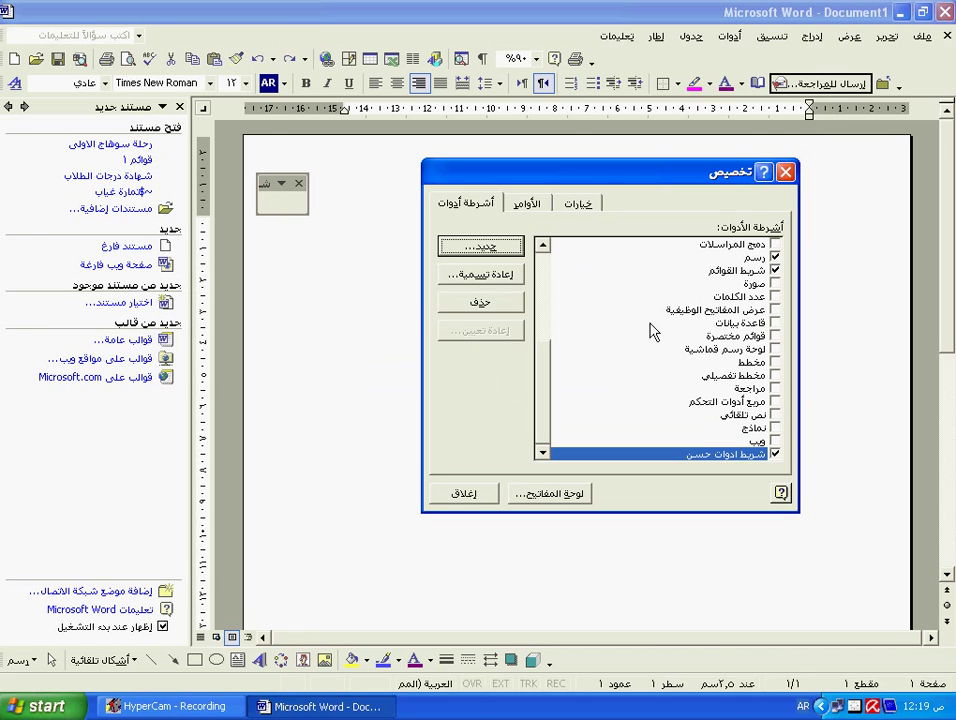
# Step: Add طباعة and إعداد الطباعة from the ملف category, and تراجع and تكرار from تحرير, to the new custom toolbar
pyautogui.click(527, 204)
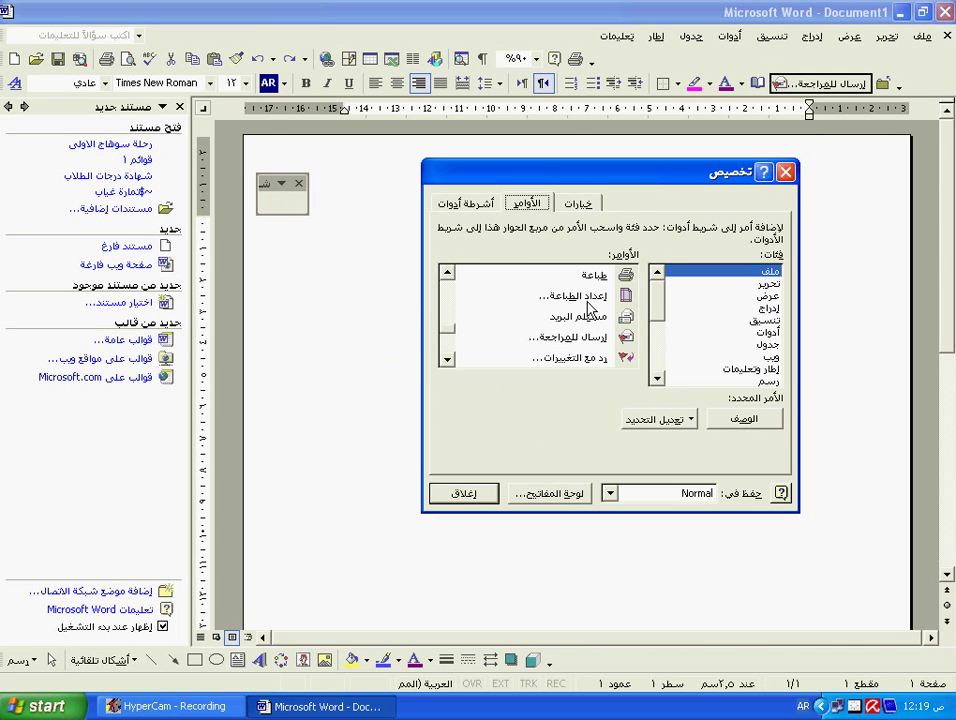
pyautogui.moveTo(595, 275); pyautogui.dragTo(287, 207)
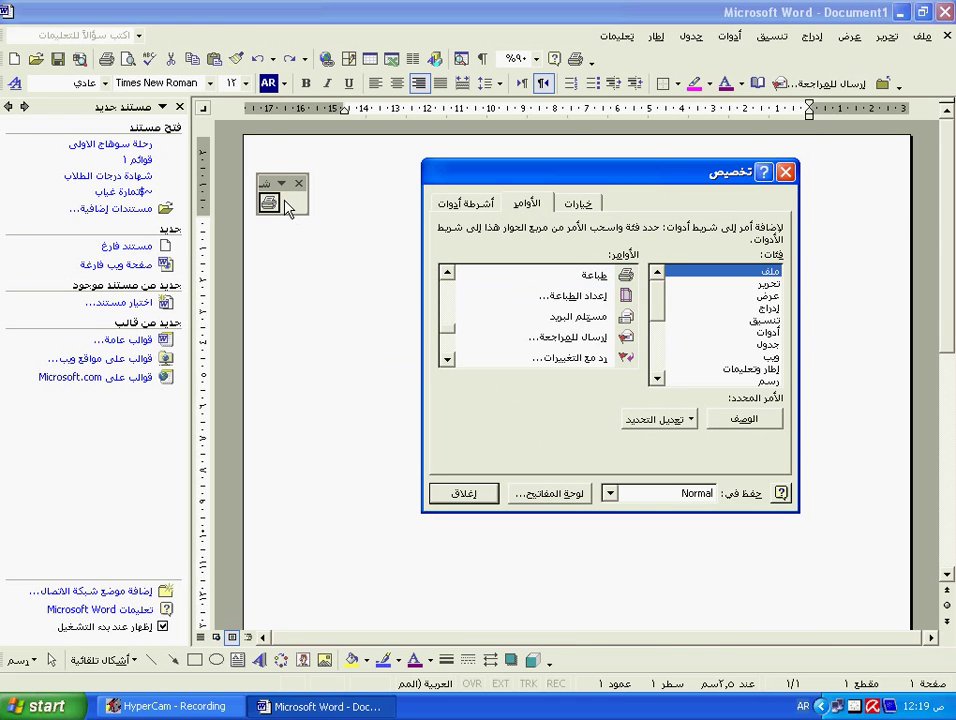
pyautogui.moveTo(565, 297); pyautogui.dragTo(286, 208)
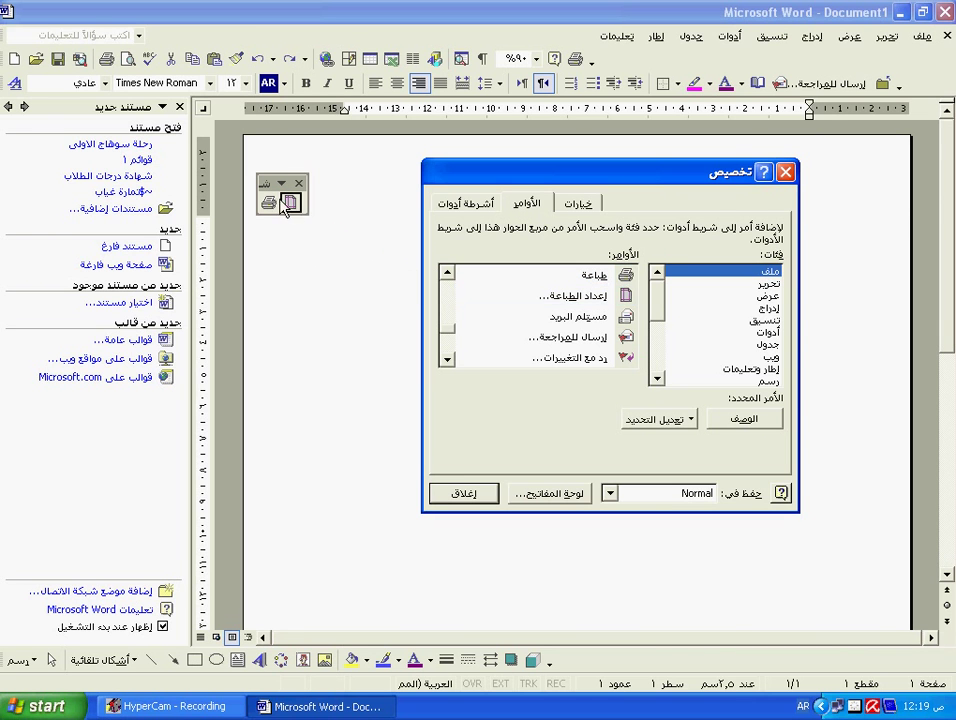
pyautogui.click(766, 284)
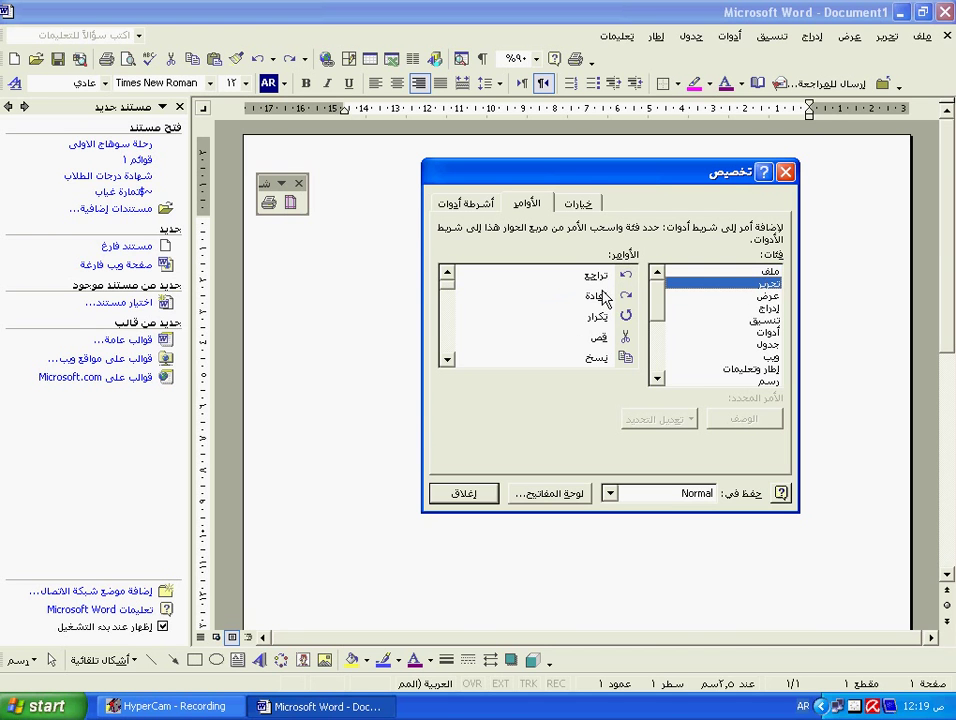
pyautogui.moveTo(593, 285); pyautogui.dragTo(290, 205)
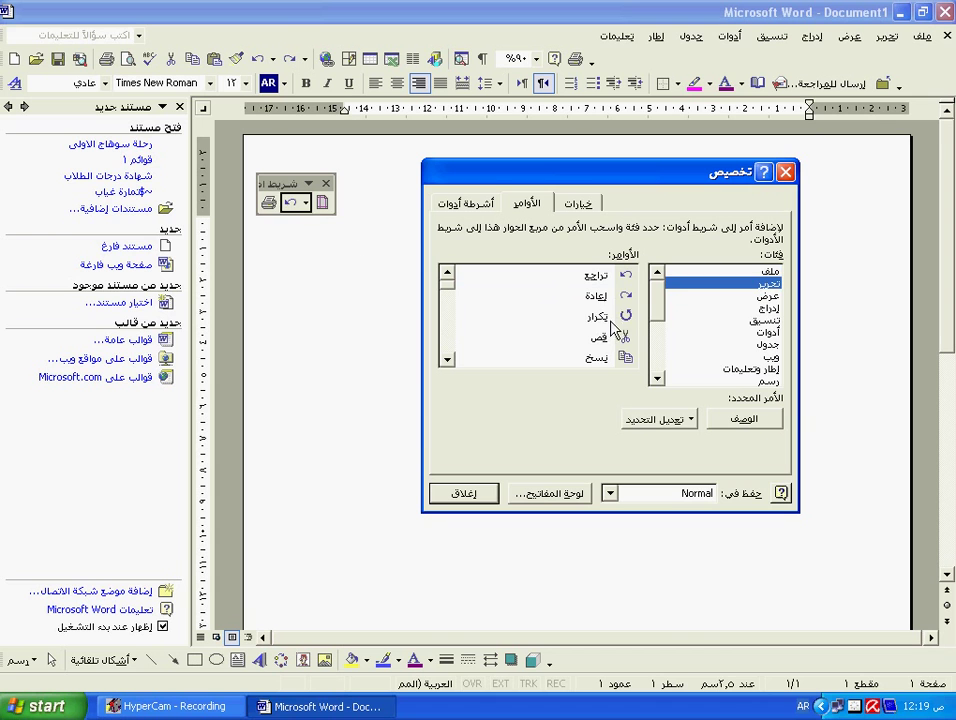
pyautogui.moveTo(522, 316); pyautogui.dragTo(305, 200)
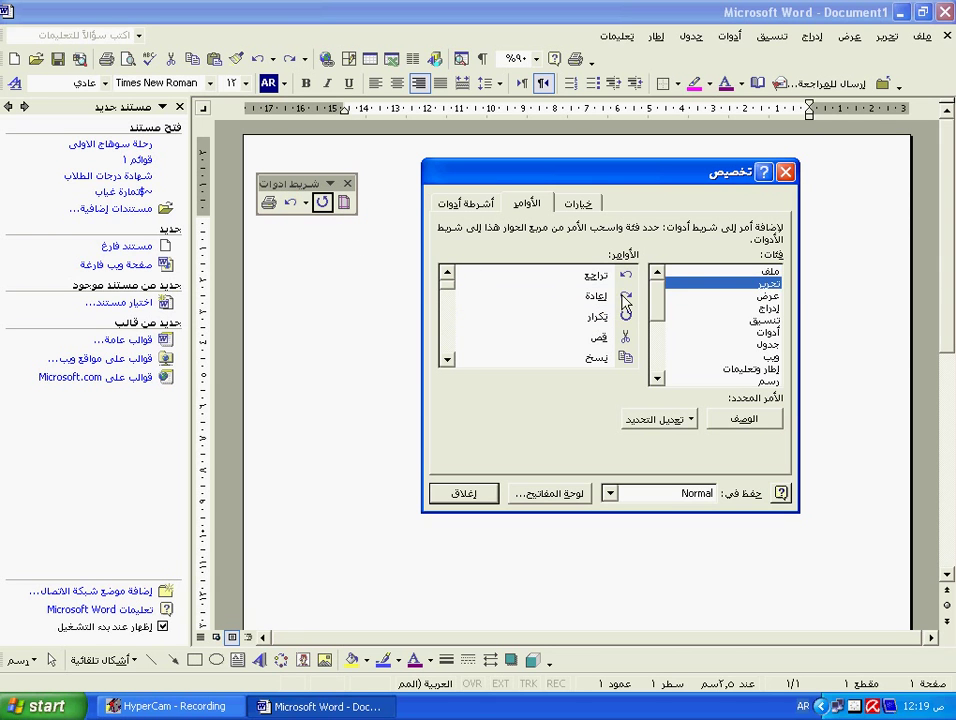
# Step: Add كشف عن التنسيق, خريطة المستند, إظهار تظليل الحقل and عرض رموز الحقول from the عرض category to the custom toolbar
pyautogui.click(735, 296)
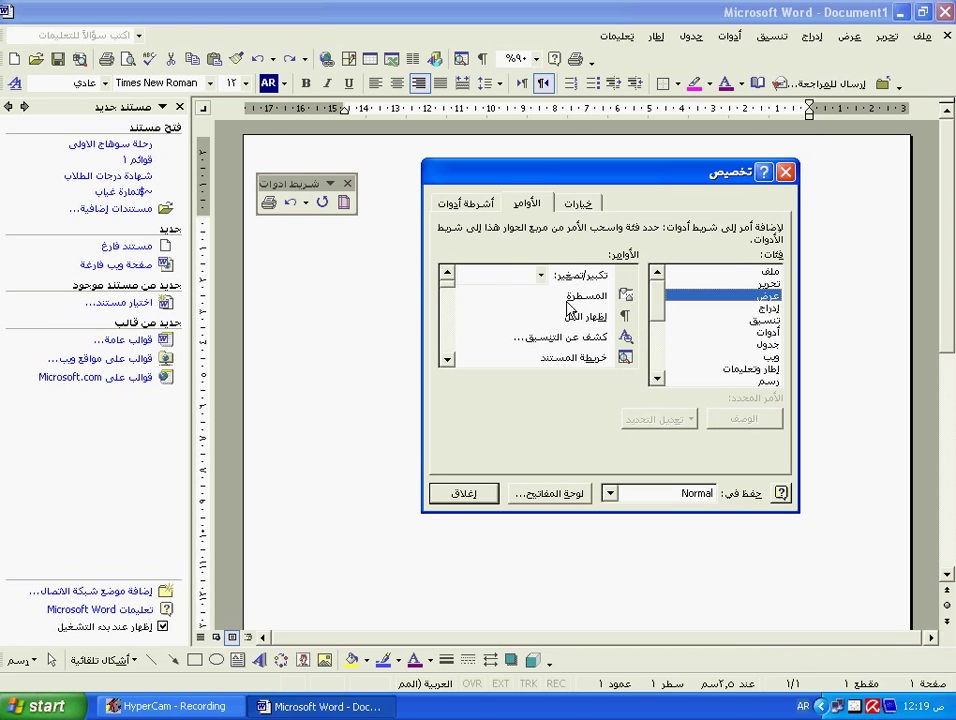
pyautogui.moveTo(576, 338); pyautogui.dragTo(323, 212)
pyautogui.moveTo(540, 357); pyautogui.dragTo(332, 207)
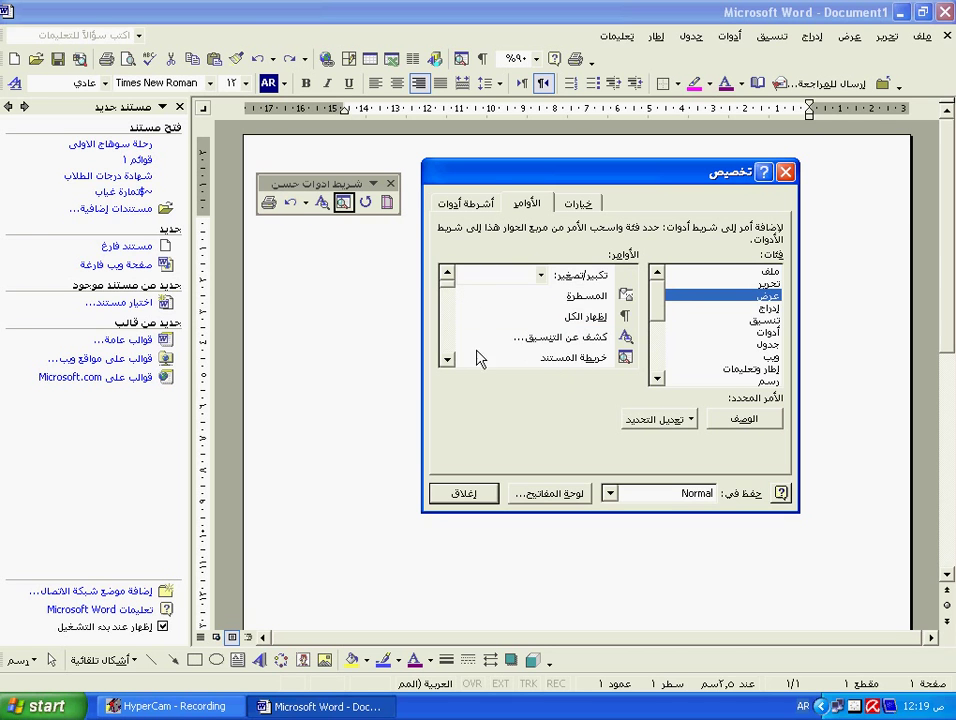
pyautogui.click(447, 359)
pyautogui.click(447, 359)
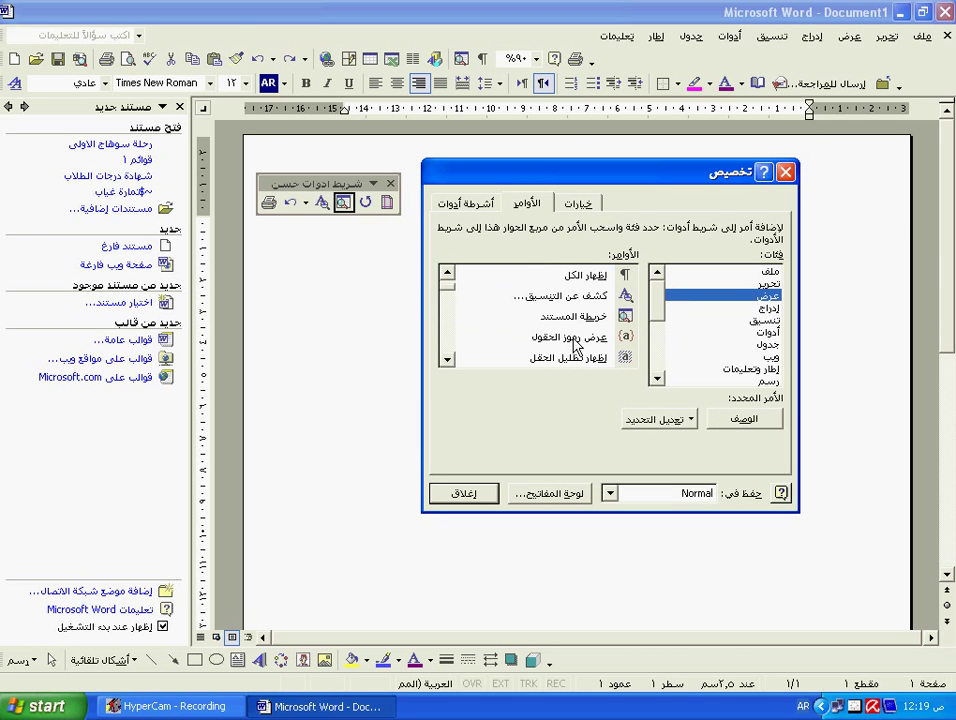
pyautogui.moveTo(580, 365)
pyautogui.mouseDown()
pyautogui.moveTo(398, 262)
pyautogui.moveTo(355, 210)
pyautogui.moveTo(362, 204)
pyautogui.mouseUp()
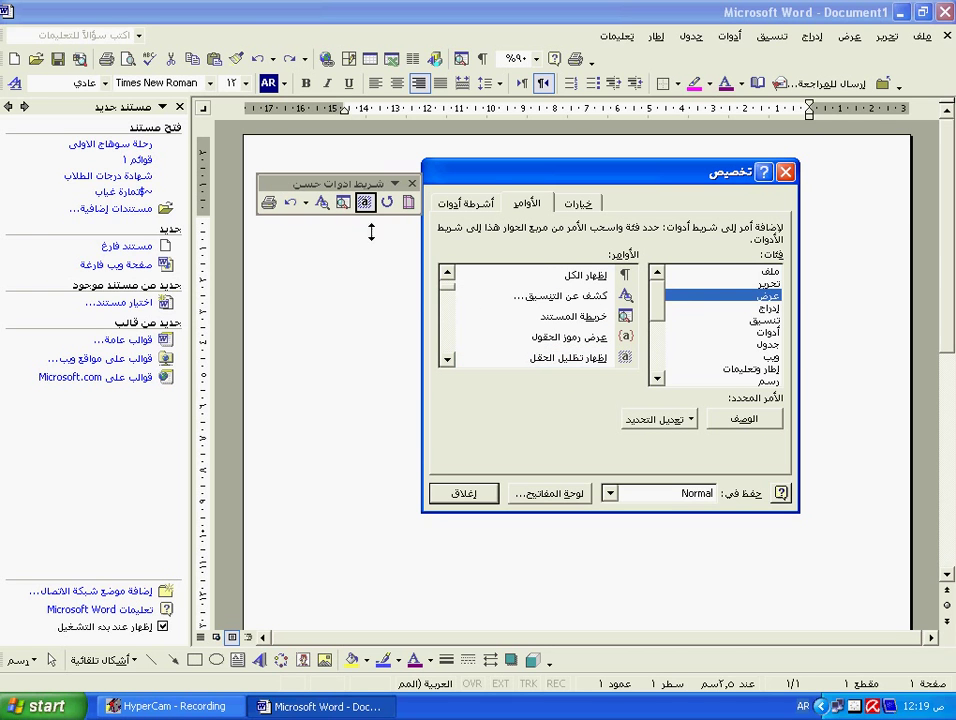
pyautogui.moveTo(527, 343); pyautogui.dragTo(269, 191)
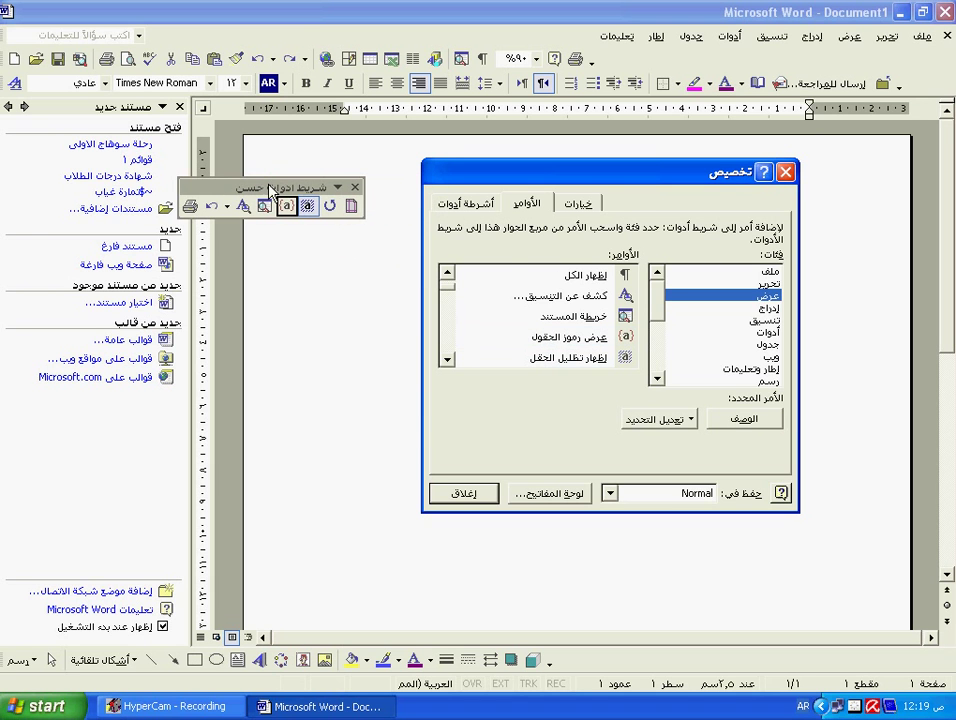
# Step: Hide the custom toolbar and display it again through the list of toolbars
pyautogui.click(523, 205)
pyautogui.click(488, 203)
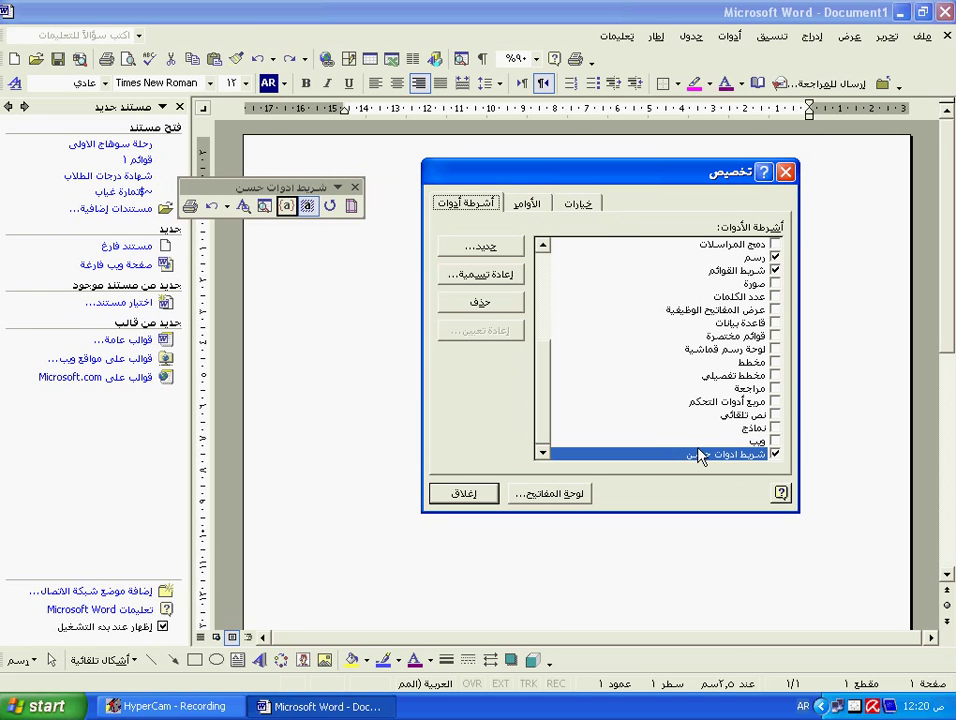
pyautogui.click(775, 454)
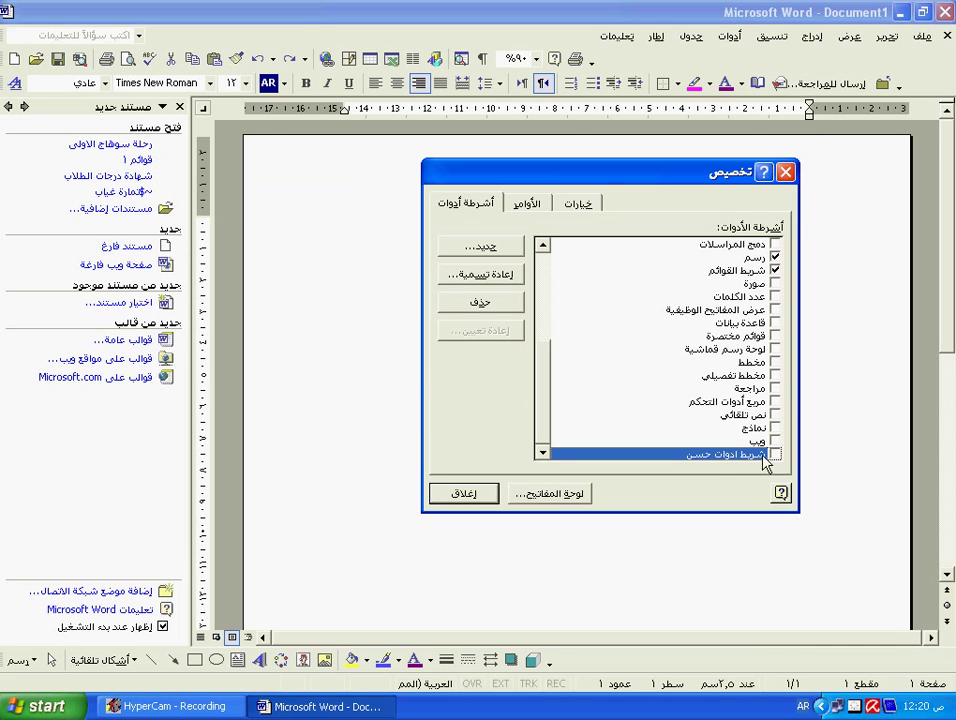
pyautogui.click(775, 454)
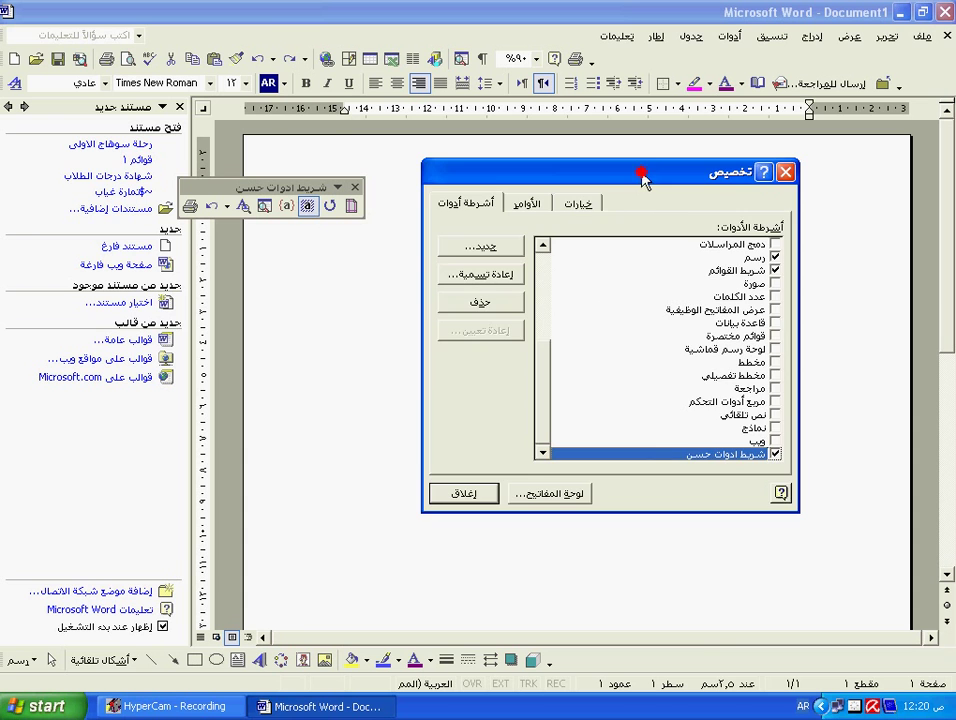
# Step: Open the custom toolbar's name for editing and accept it without changing the name
pyautogui.moveTo(643, 180); pyautogui.dragTo(600, 170)
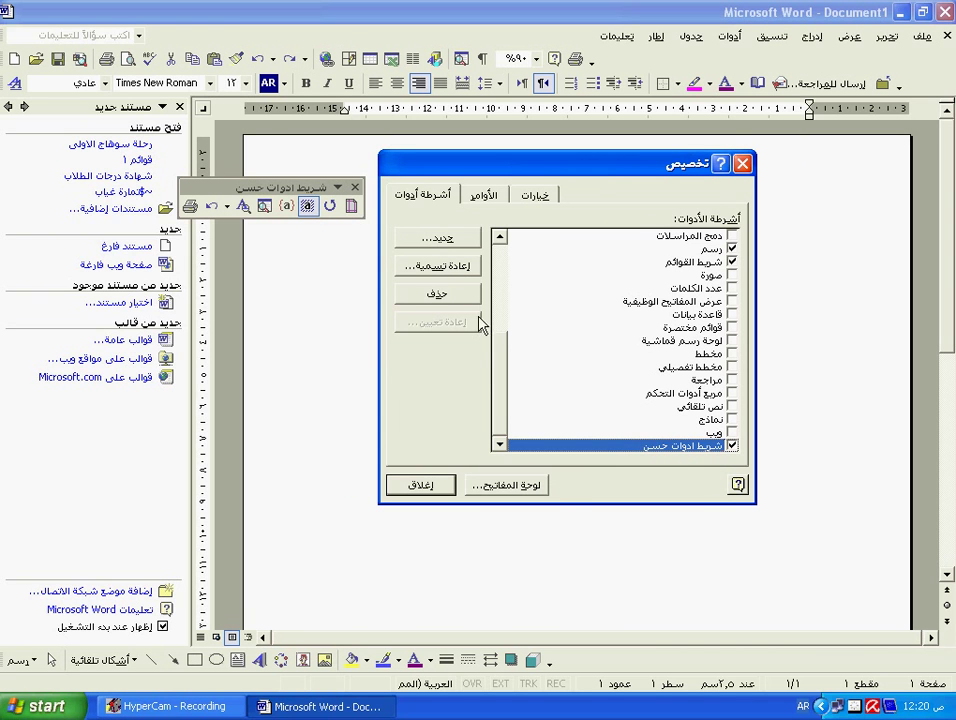
pyautogui.click(455, 266)
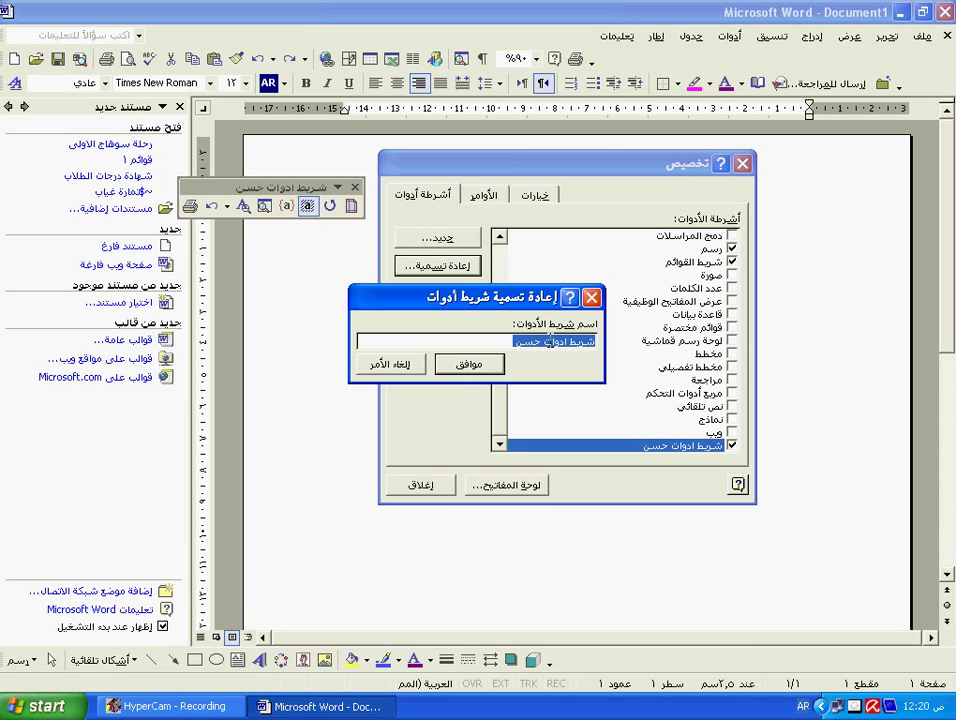
pyautogui.click(481, 366)
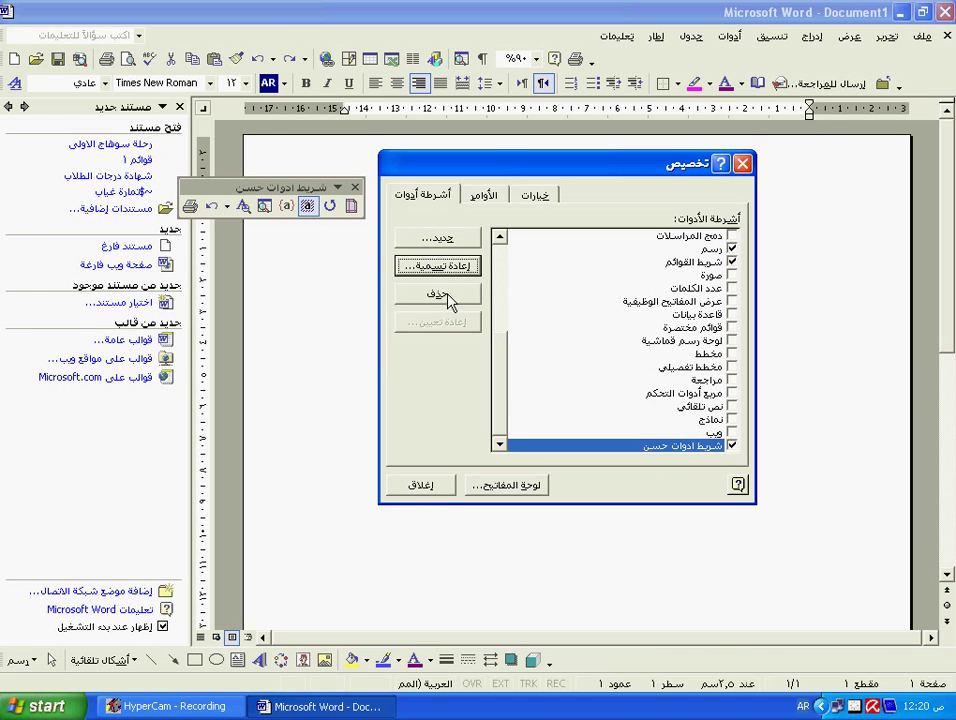
# Step: Delete the custom toolbar and finish customizing
pyautogui.click(446, 297)
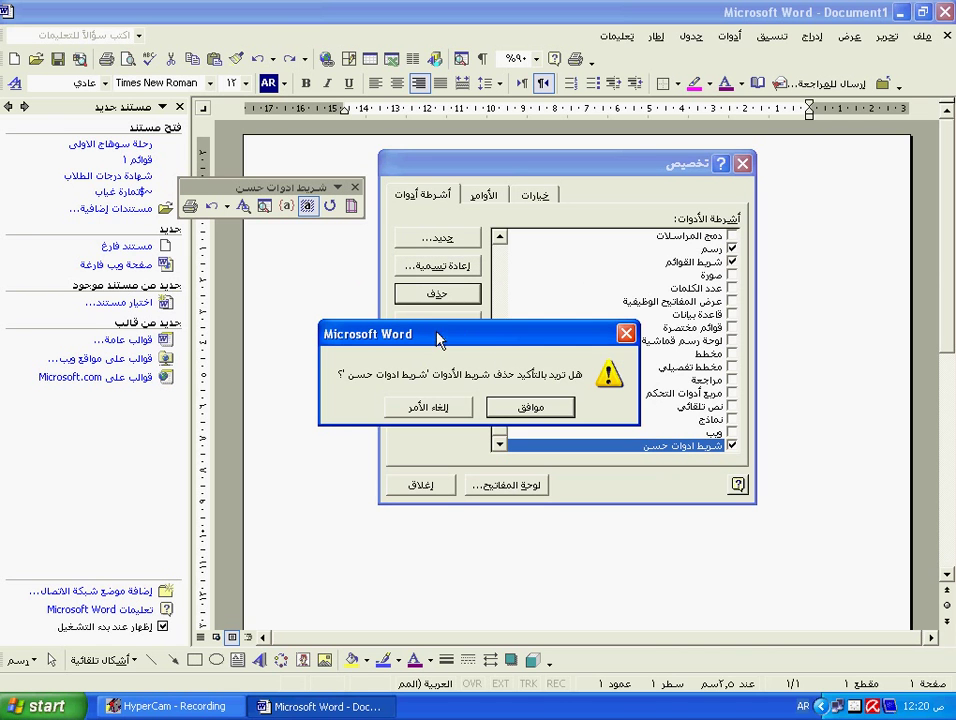
pyautogui.moveTo(437, 336); pyautogui.dragTo(502, 277)
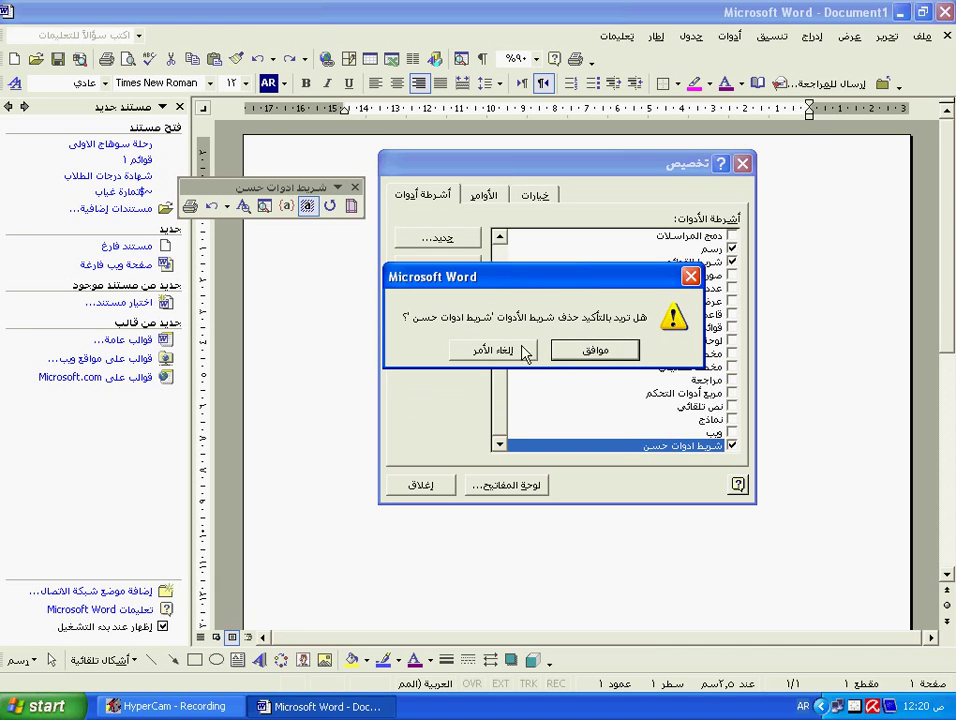
pyautogui.click(601, 352)
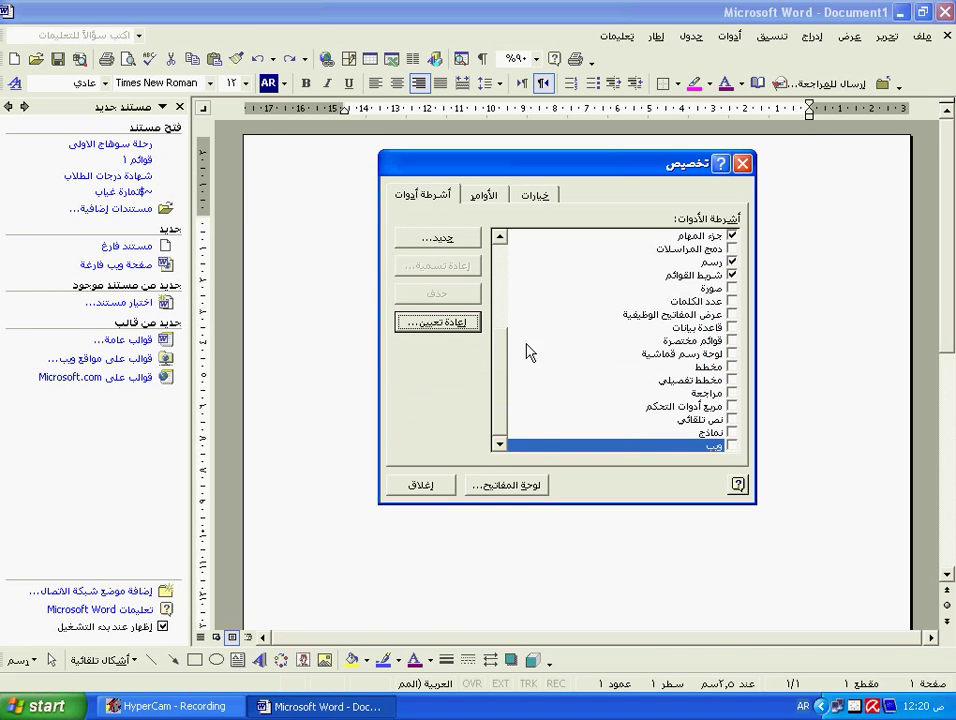
pyautogui.click(420, 486)
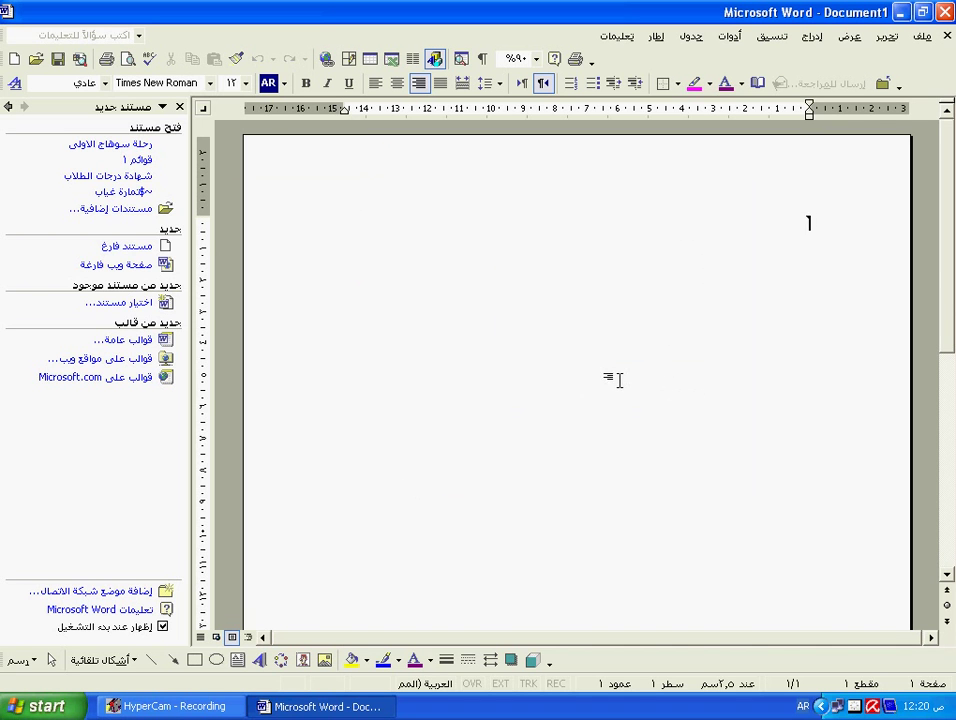
pyautogui.write('ا')
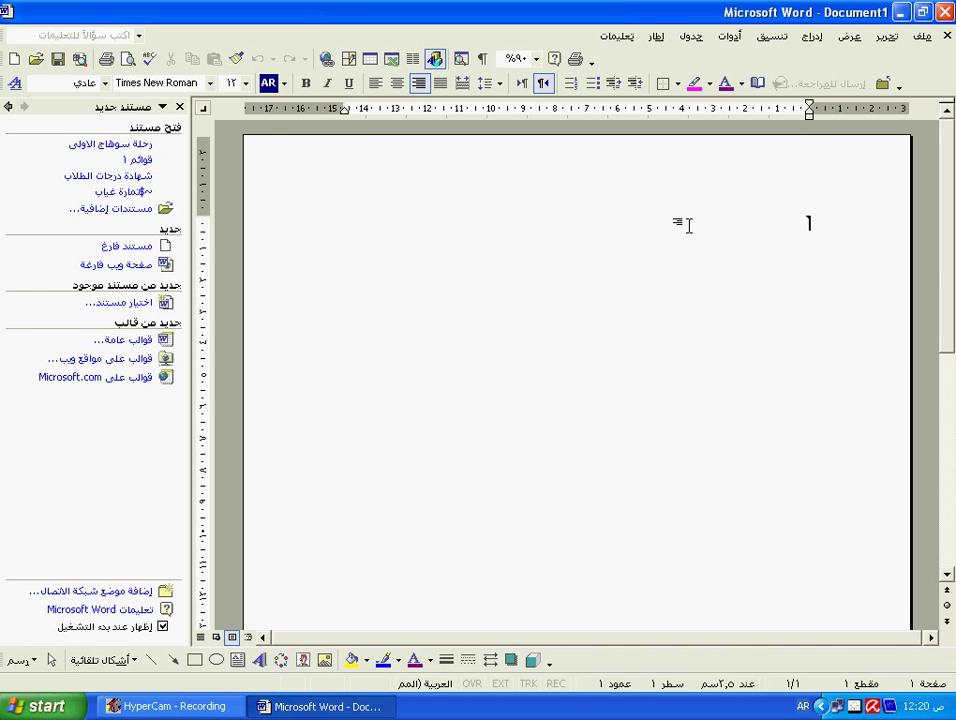